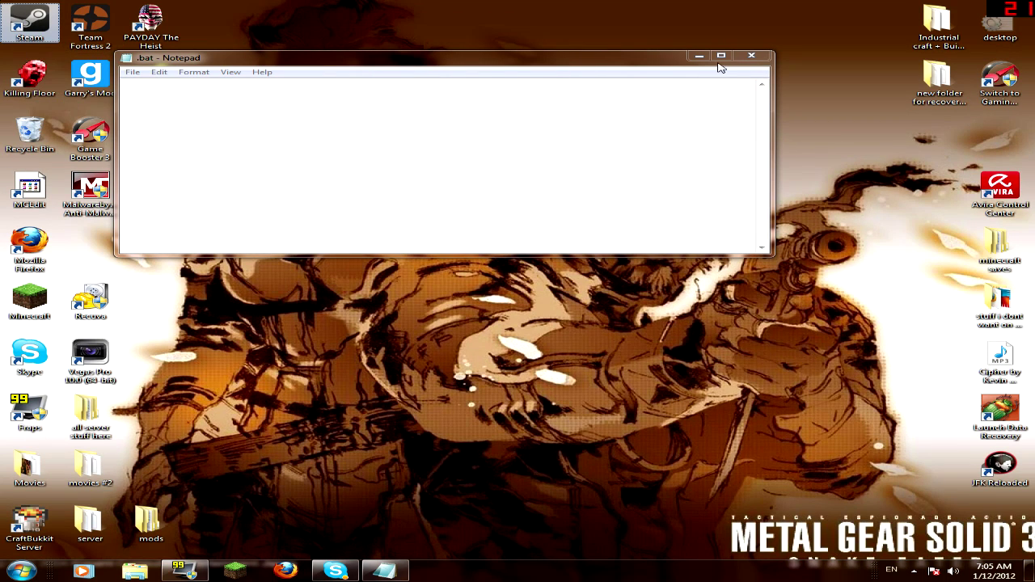
pyautogui.moveTo(805, 37); pyautogui.dragTo(985, 507)
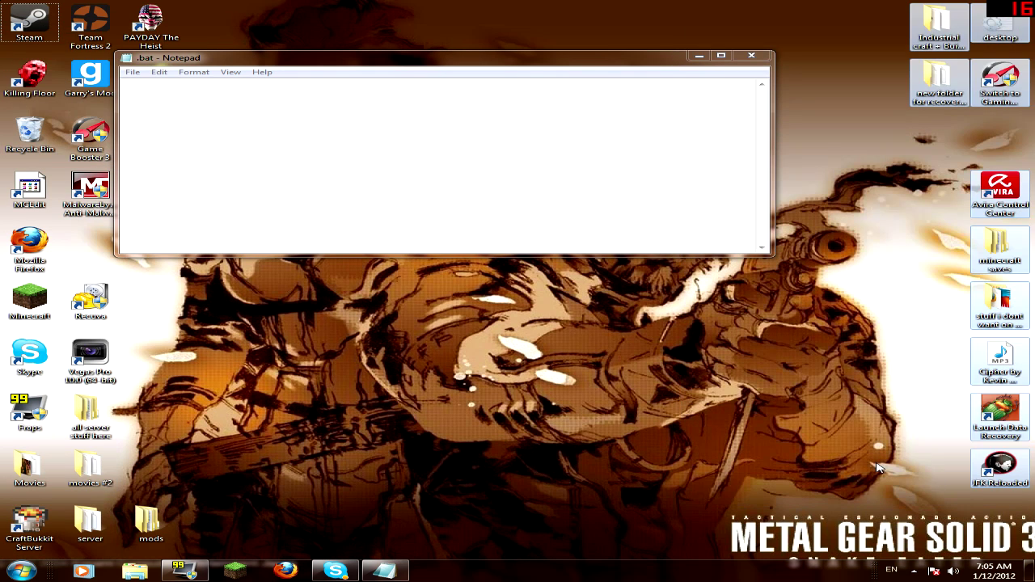
pyautogui.click(812, 410)
pyautogui.moveTo(817, 5); pyautogui.dragTo(204, 356)
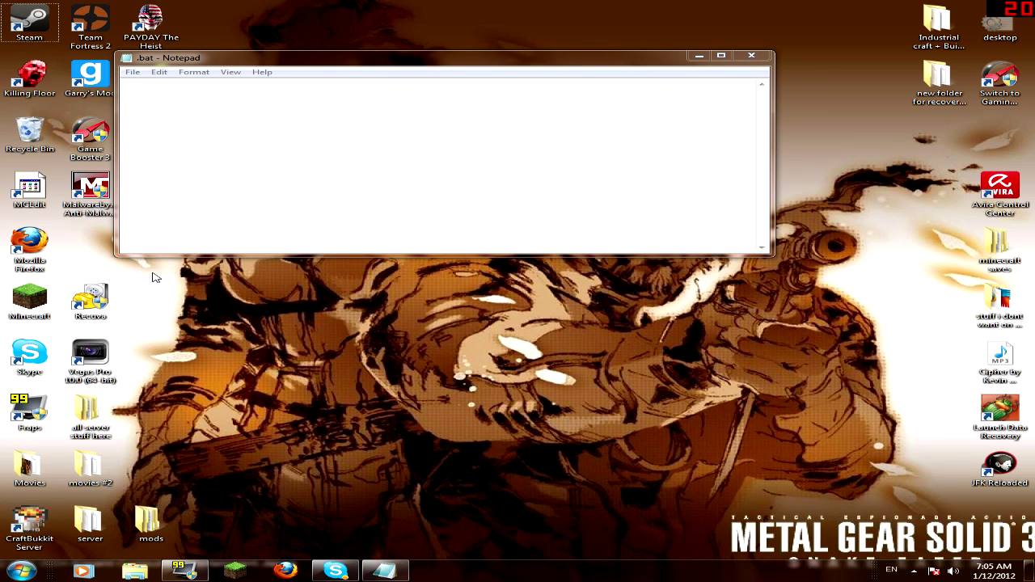
pyautogui.moveTo(153, 273); pyautogui.dragTo(818, 45)
pyautogui.moveTo(818, 46); pyautogui.dragTo(794, 275)
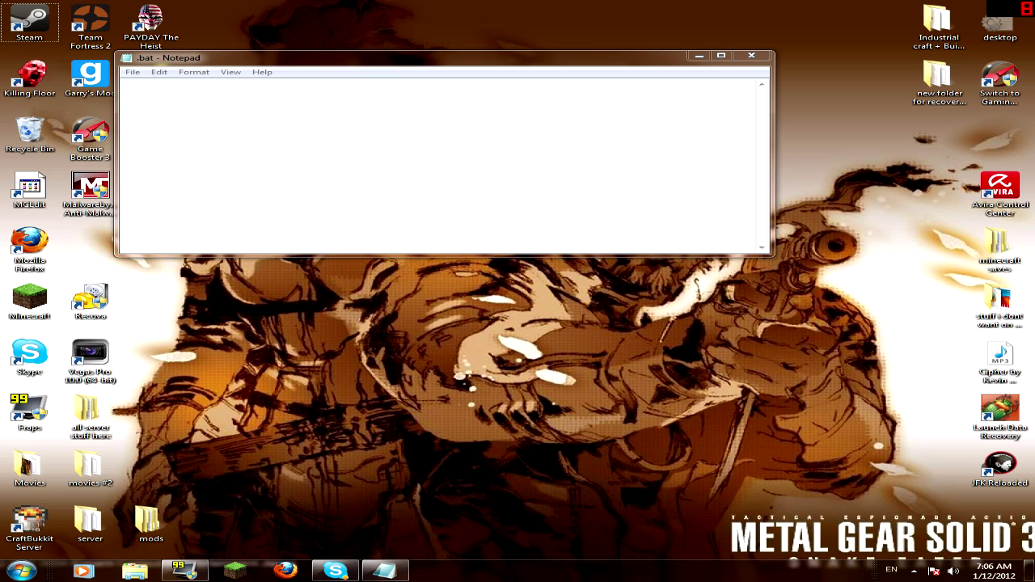
# Paste the launch command template javaw -Xmx****m -Xms????m -jar "MineCraft Location" on the first line of the empty .bat file.
pyautogui.click(123, 84)
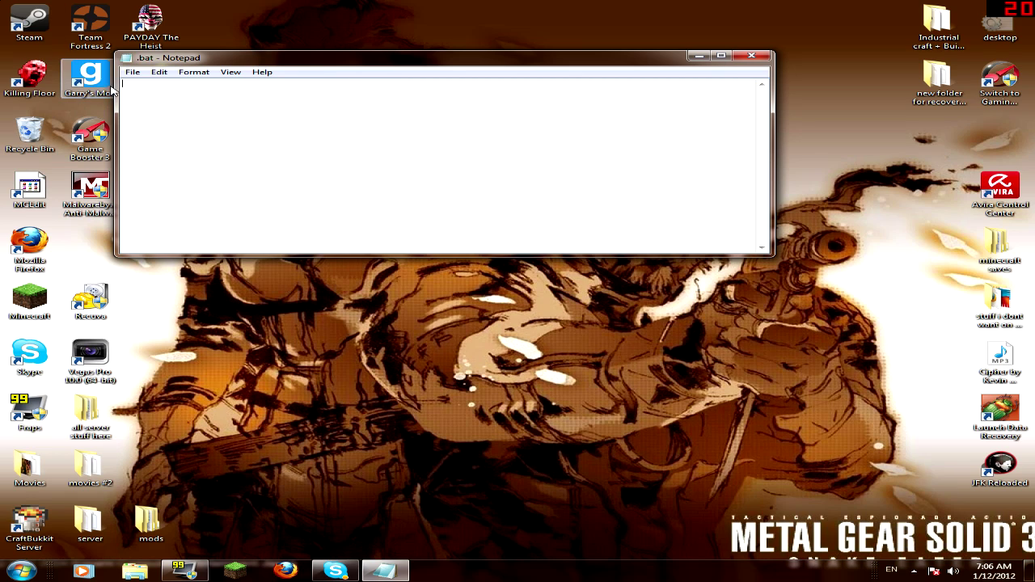
pyautogui.rightClick(151, 89)
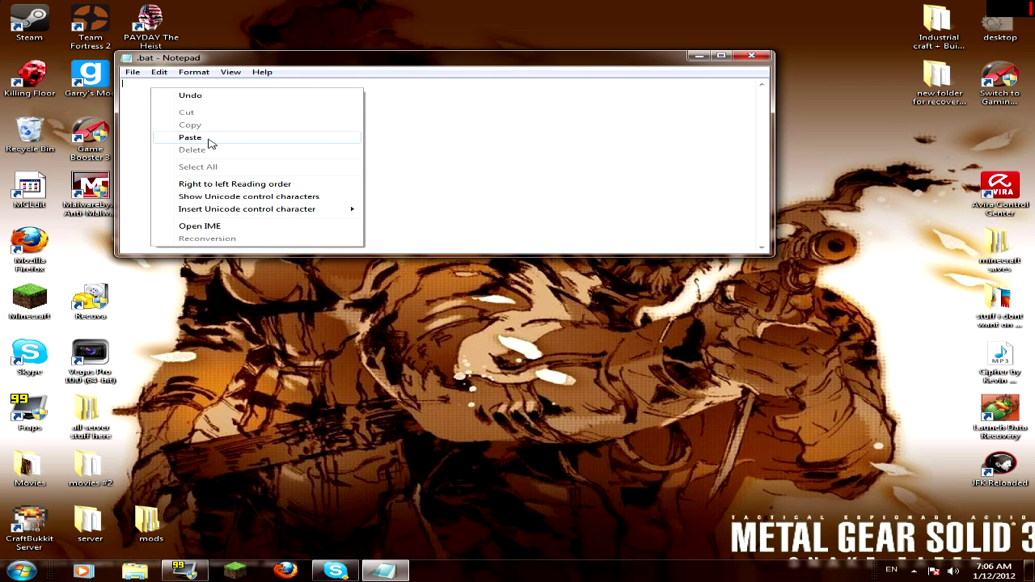
pyautogui.click(191, 137)
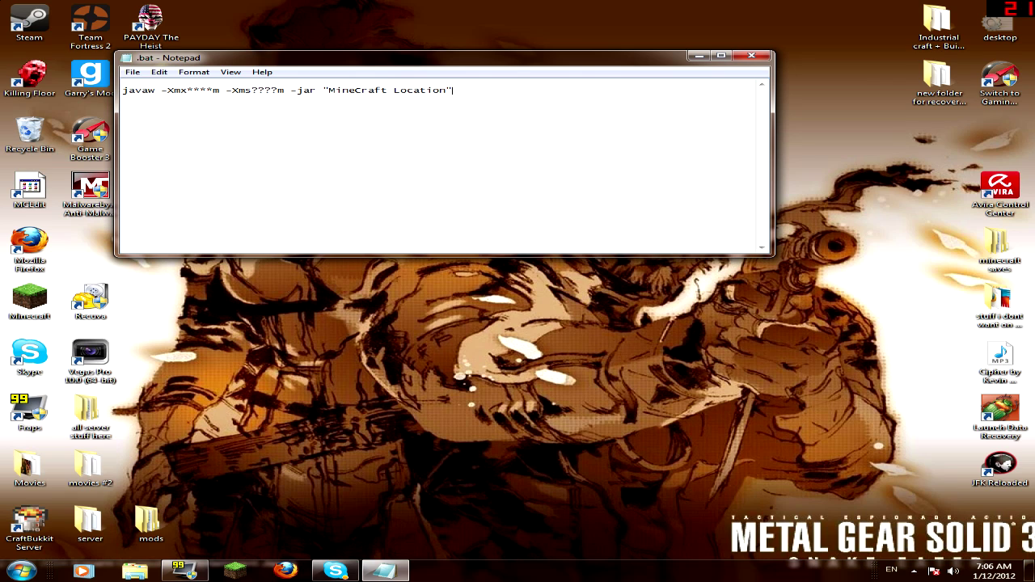
pyautogui.press('BackSpace')
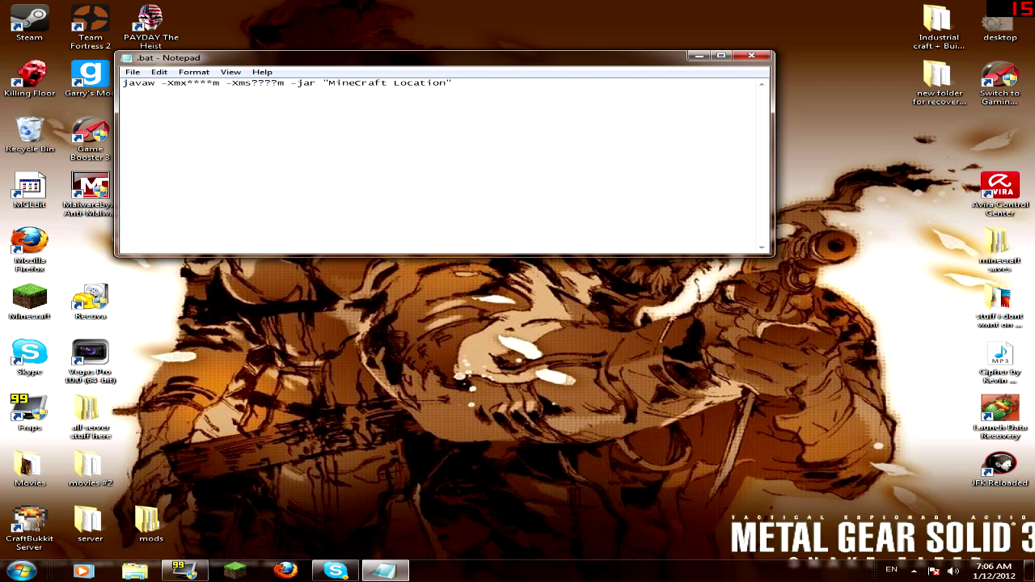
# Replace the asterisks in the -Xmx argument with 2048 as the maximum memory.
pyautogui.moveTo(187, 82); pyautogui.dragTo(213, 83)
pyautogui.press('BackSpace')
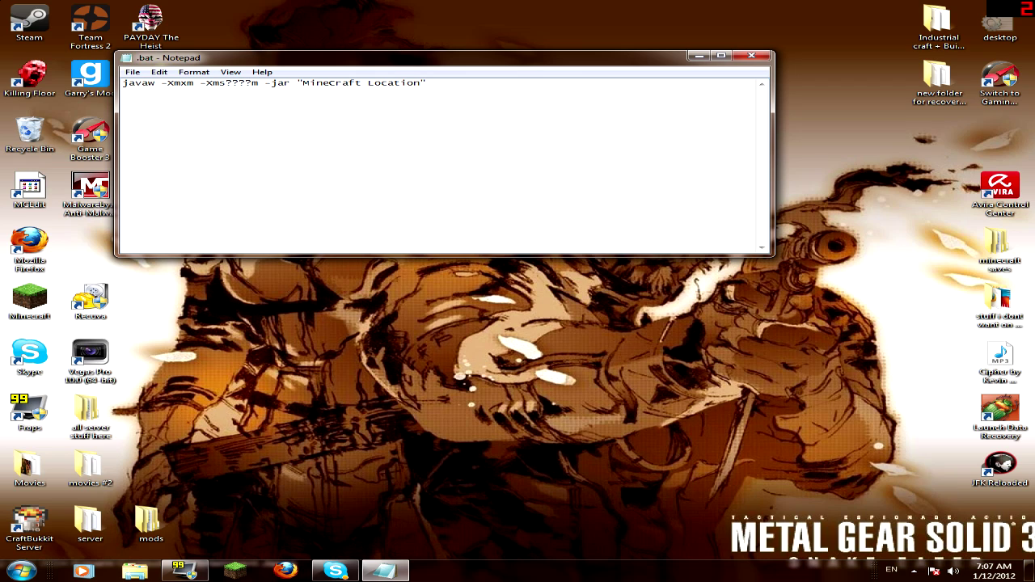
pyautogui.write('2048')
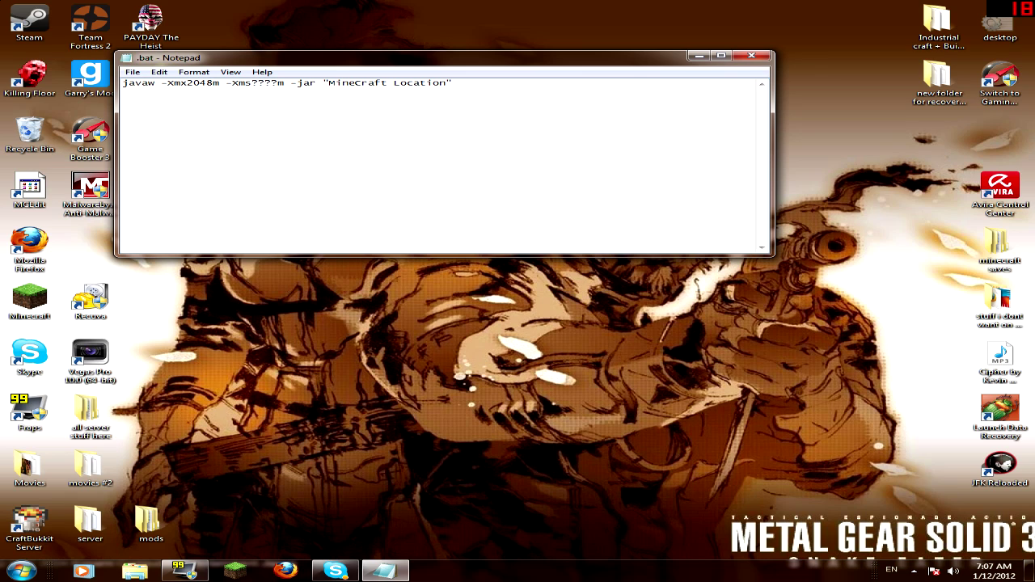
pyautogui.moveTo(187, 83); pyautogui.dragTo(214, 83)
pyautogui.click(199, 84)
# Replace the question marks in the -Xms argument with 1024 as the starting memory.
pyautogui.moveTo(252, 82); pyautogui.dragTo(278, 83)
pyautogui.press('BackSpace')
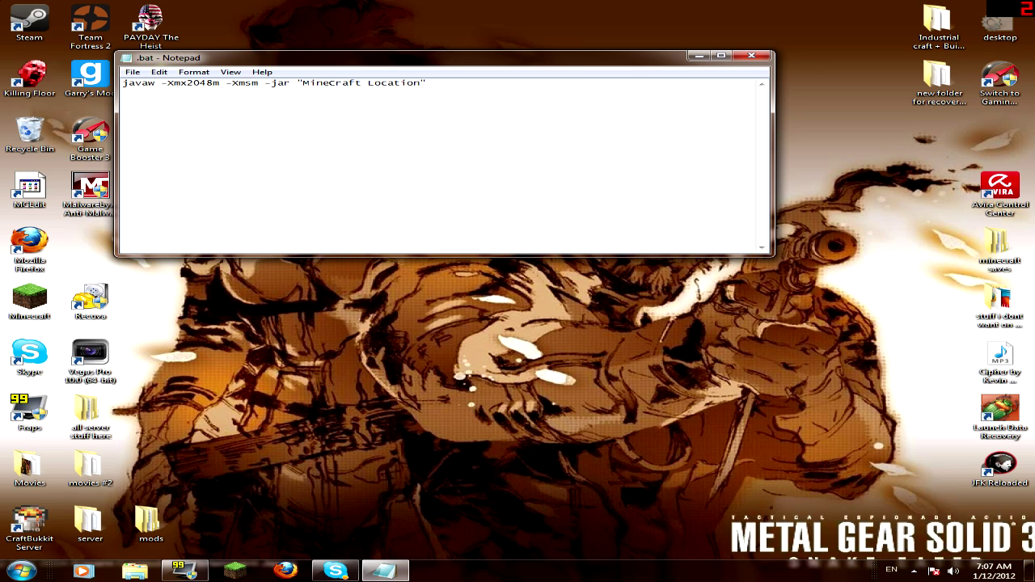
pyautogui.write('101')
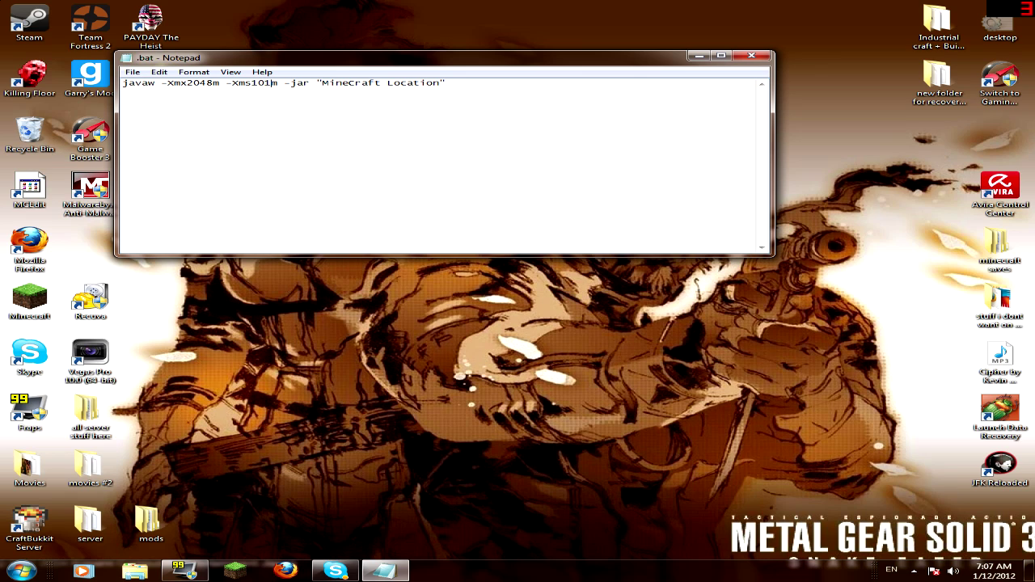
pyautogui.press('BackSpace')
pyautogui.write('24')
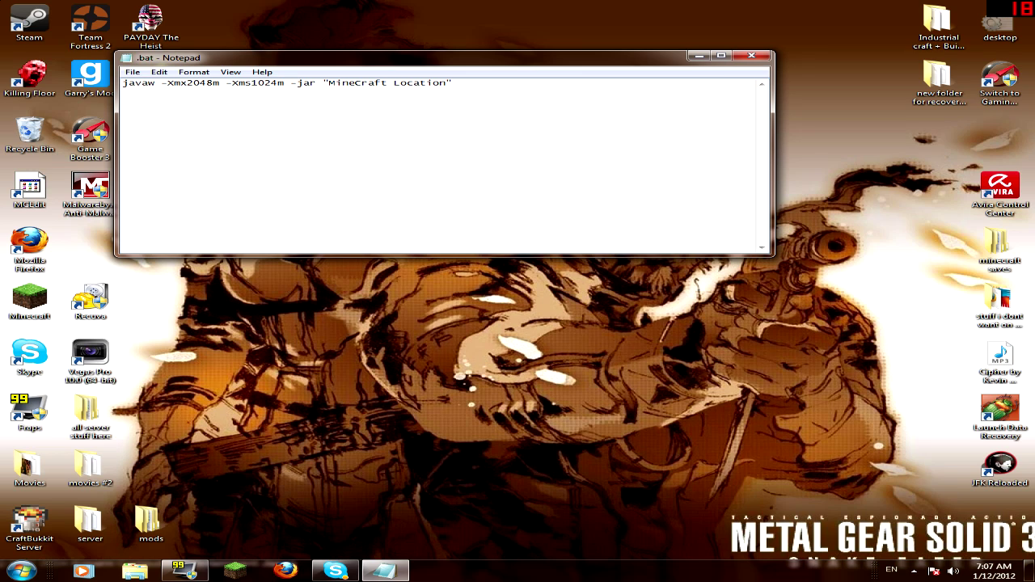
# Replace the MineCraft Location placeholder with C:\Users\PC\Desktop\minecraft.exe, copying the folder path from the Minecraft application's properties.
pyautogui.moveTo(322, 82)
pyautogui.mouseDown()
pyautogui.moveTo(452, 83)
pyautogui.moveTo(329, 82)
pyautogui.mouseUp()
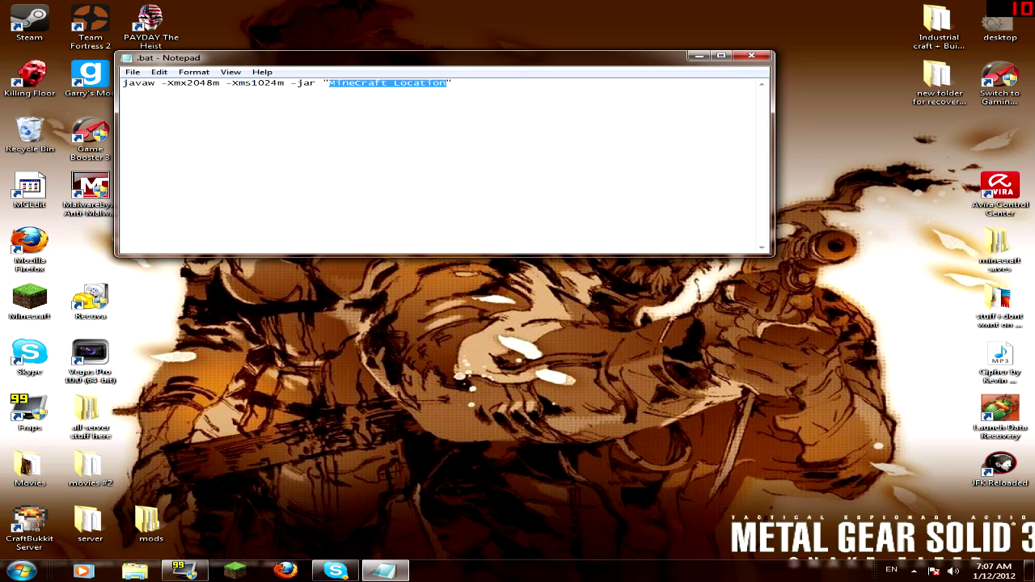
pyautogui.rightClick(33, 301)
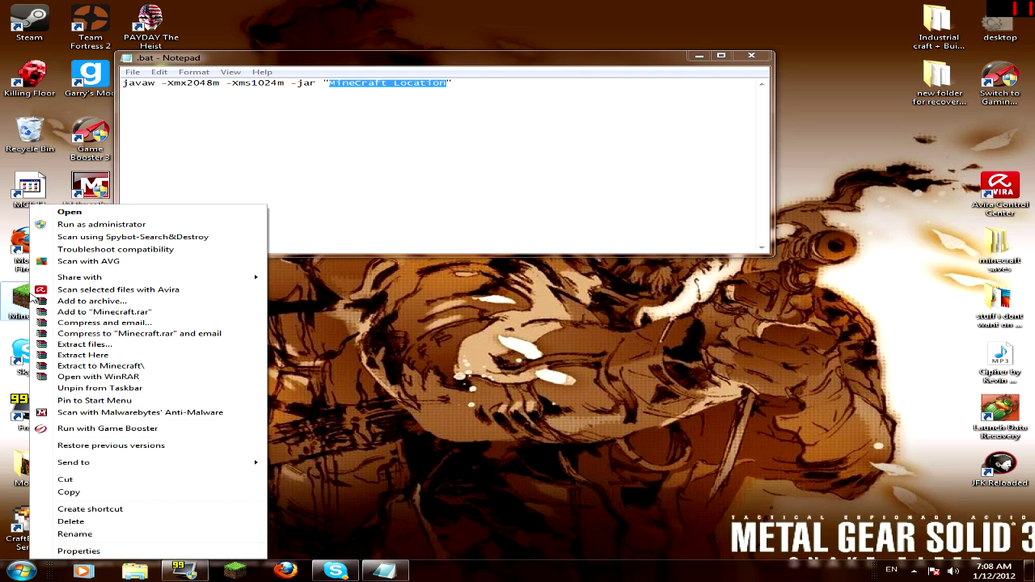
pyautogui.click(79, 551)
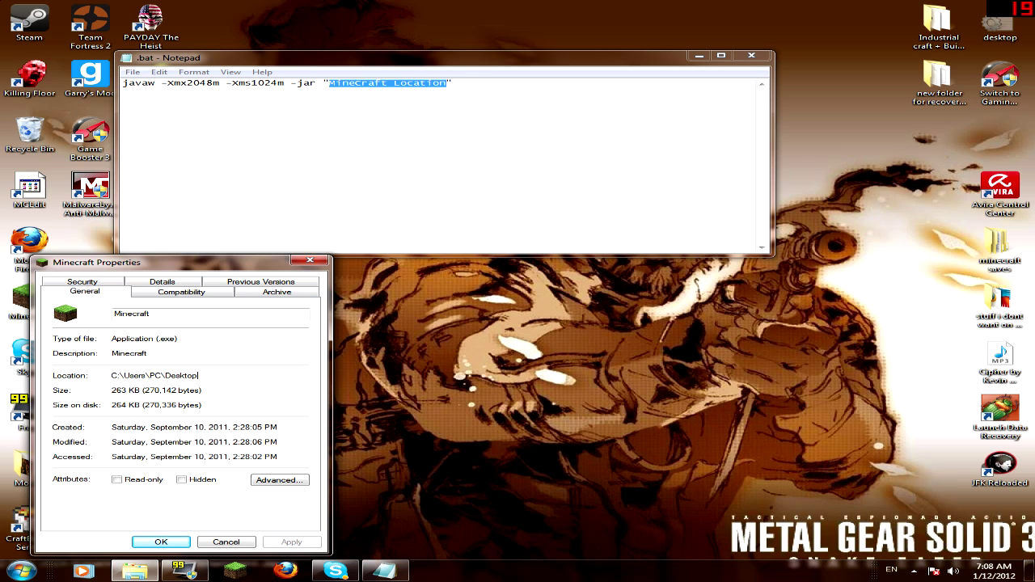
pyautogui.moveTo(198, 376); pyautogui.dragTo(112, 375)
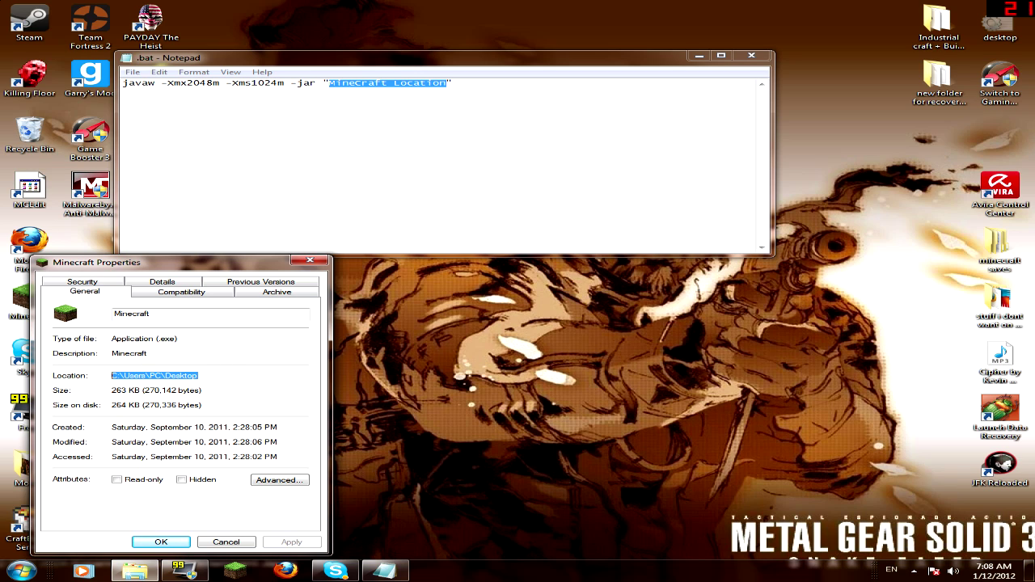
pyautogui.rightClick(134, 376)
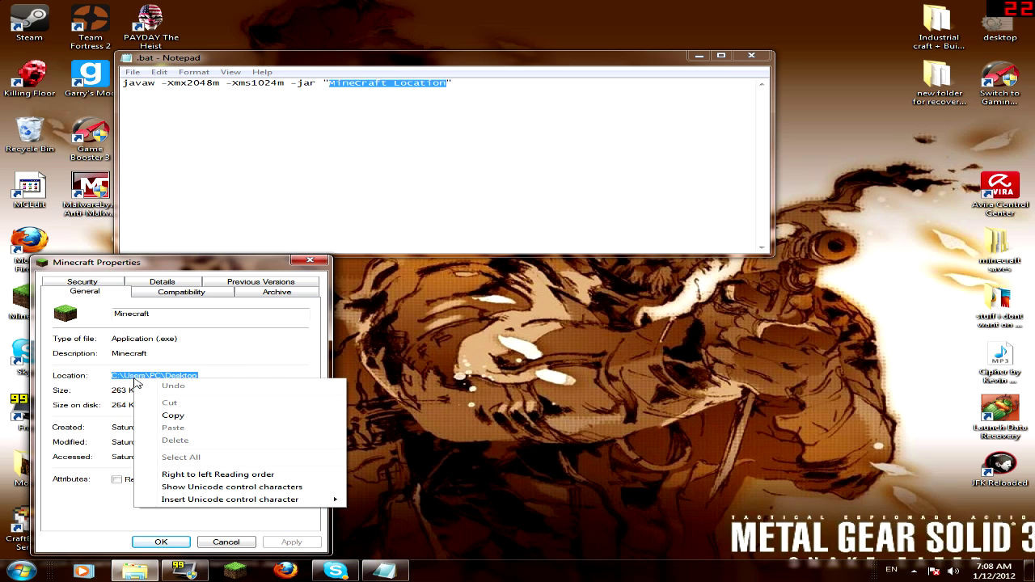
pyautogui.click(173, 415)
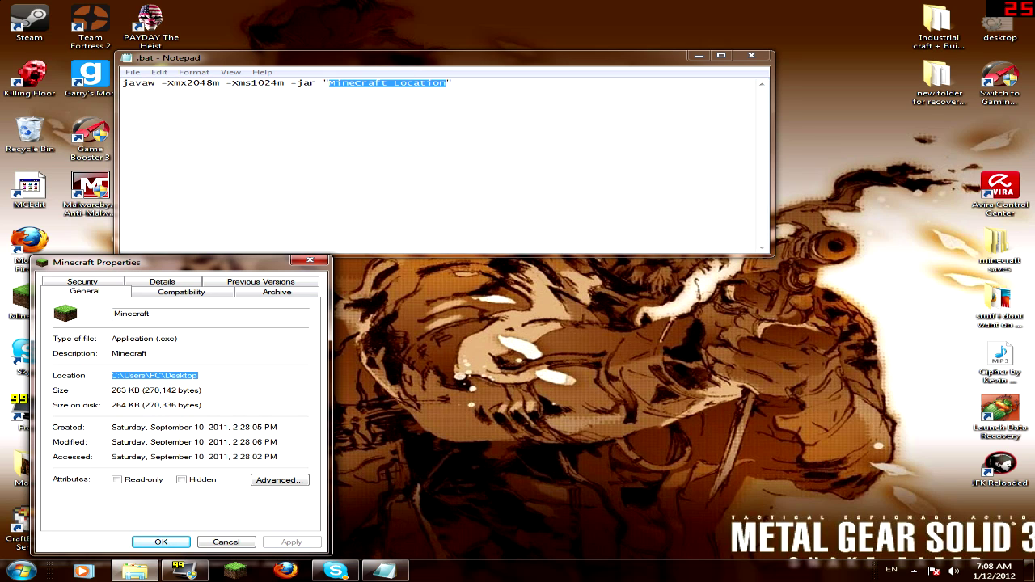
pyautogui.rightClick(402, 84)
pyautogui.click(439, 132)
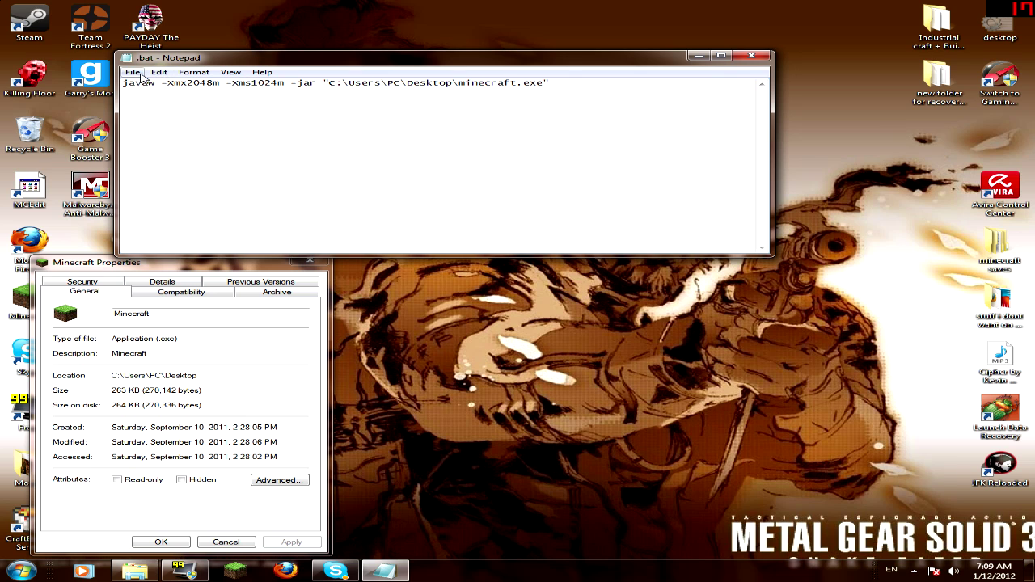
# Save the command file to the Desktop as .bat with type All Files, and clear the text editor and Minecraft properties out of view.
pyautogui.moveTo(131, 78)
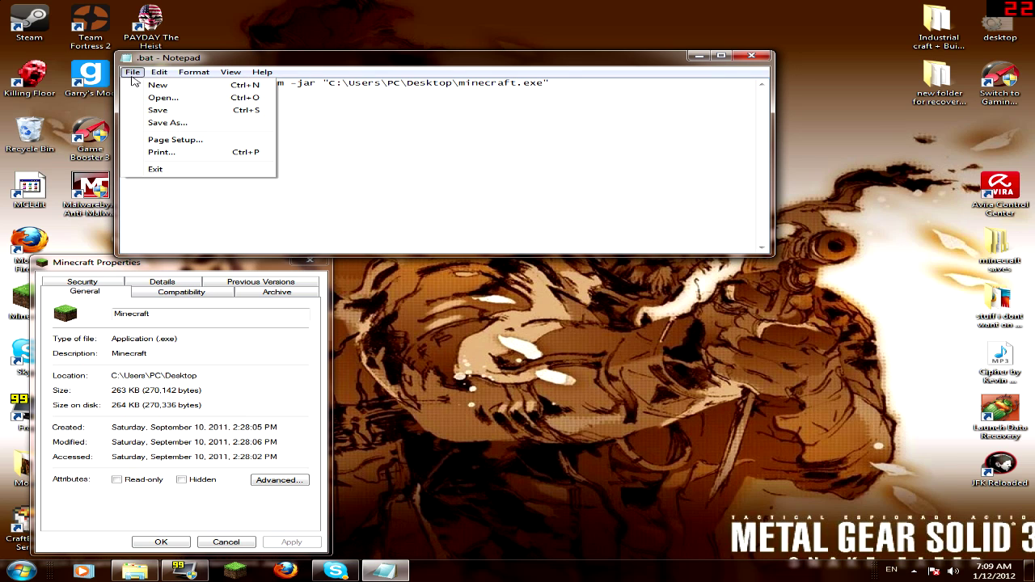
pyautogui.click(156, 122)
pyautogui.click(354, 325)
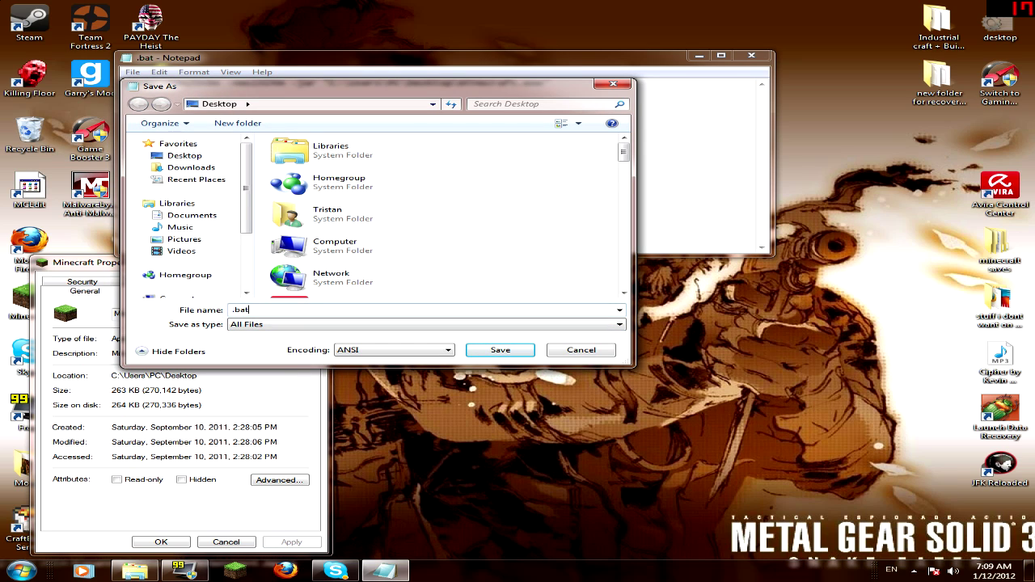
pyautogui.press('Return')
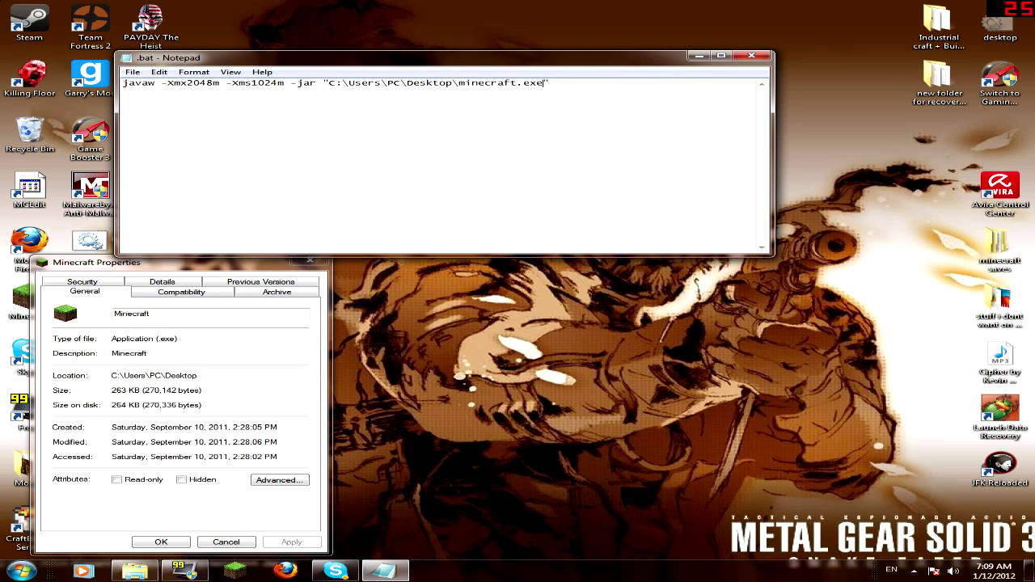
pyautogui.click(699, 58)
pyautogui.click(310, 260)
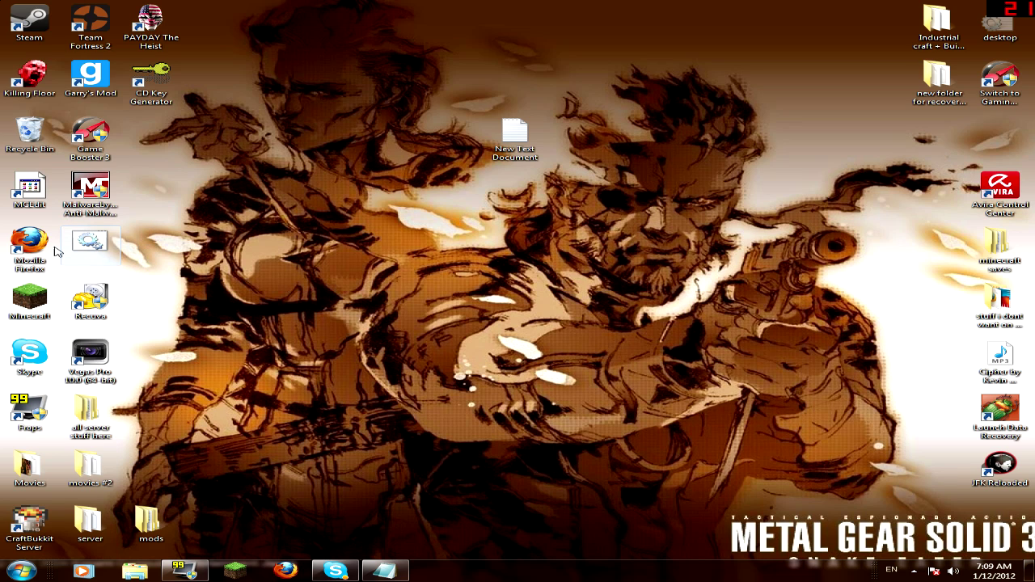
# Run the new batch file from the desktop and arrange the command window and Minecraft Launcher so both can be seen.
pyautogui.doubleClick(89, 242)
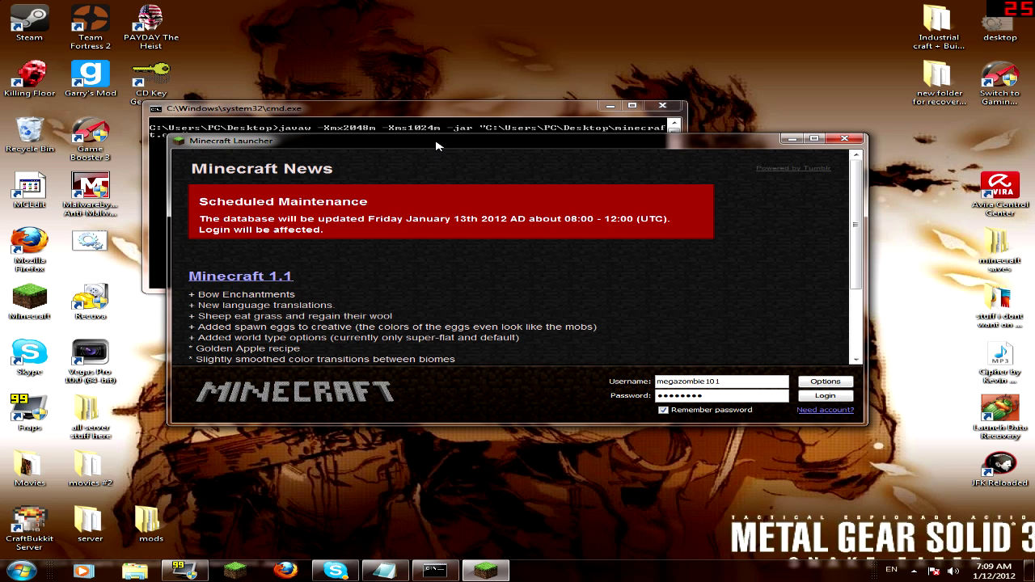
pyautogui.moveTo(436, 145); pyautogui.dragTo(377, 284)
pyautogui.click(359, 199)
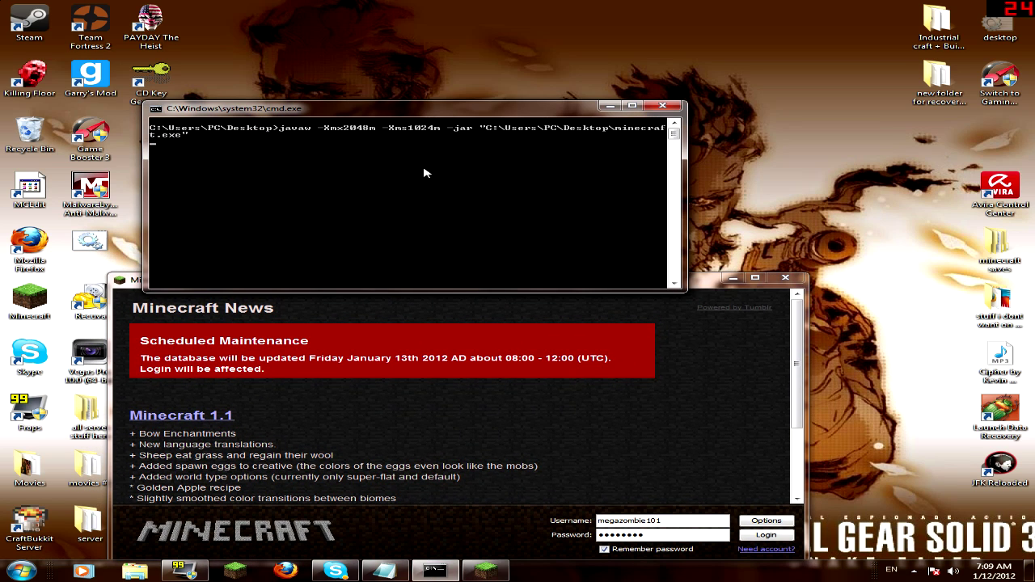
pyautogui.moveTo(486, 111); pyautogui.dragTo(507, 27)
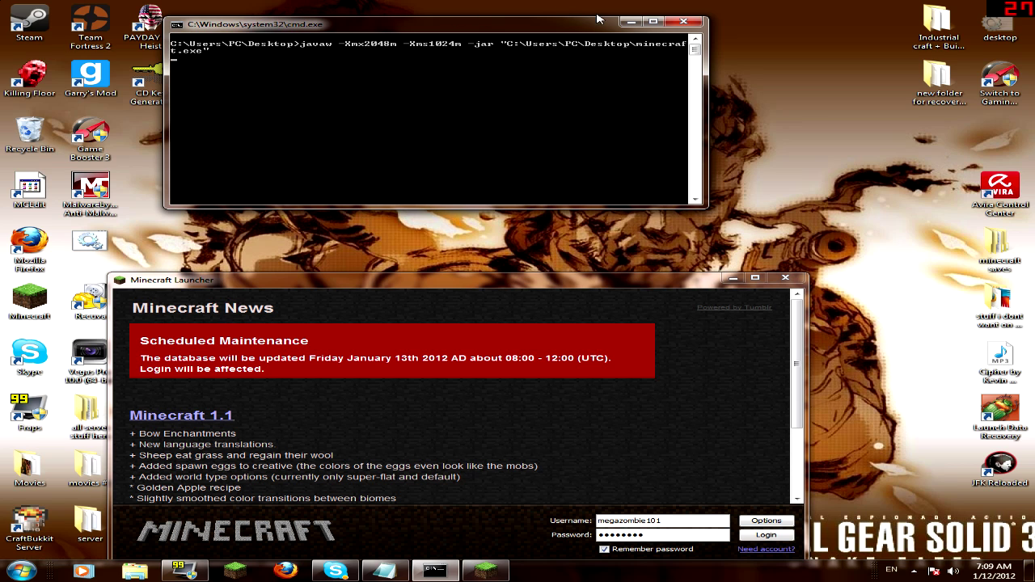
pyautogui.moveTo(588, 30); pyautogui.dragTo(629, 62)
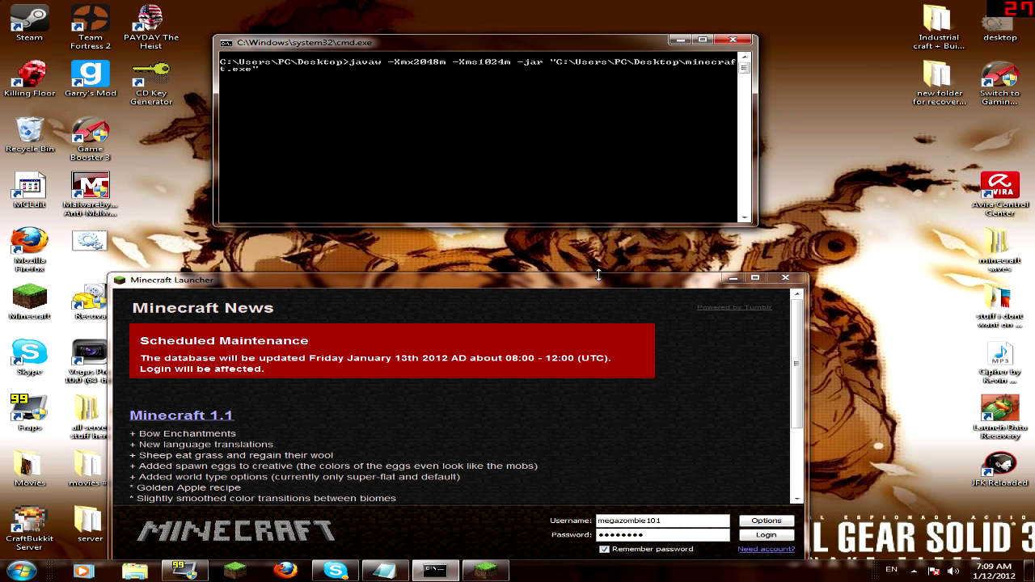
pyautogui.moveTo(598, 280); pyautogui.dragTo(597, 122)
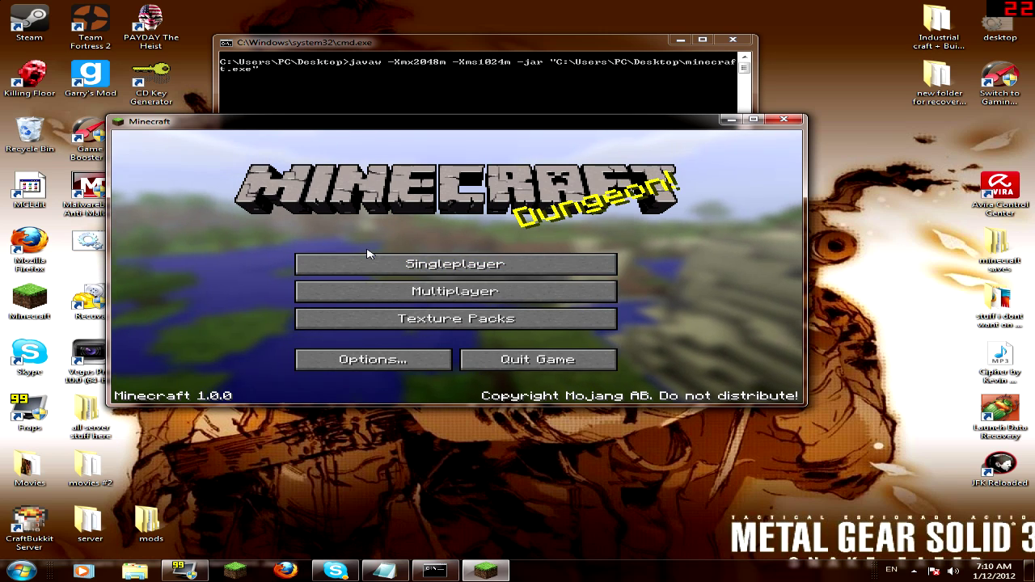
# Load the single-player world New World and walk forward over the grass.
pyautogui.click(368, 257)
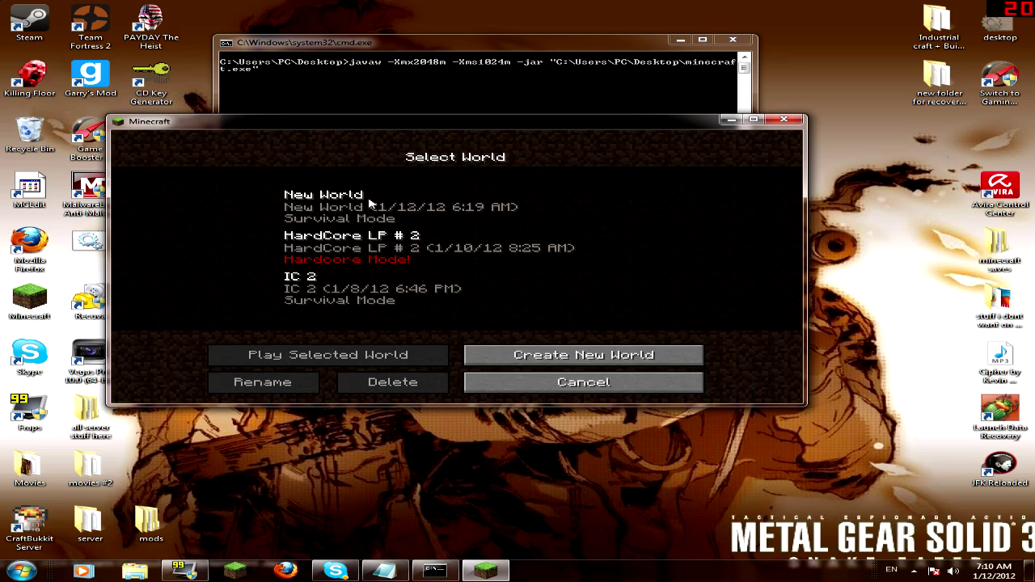
pyautogui.doubleClick(367, 204)
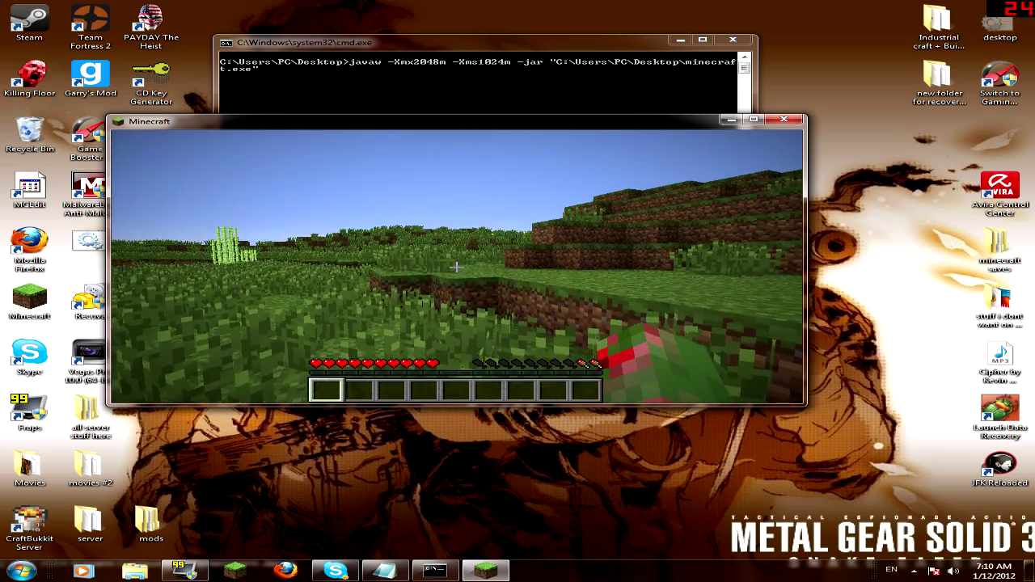
pyautogui.press('w')
pyautogui.press('space')
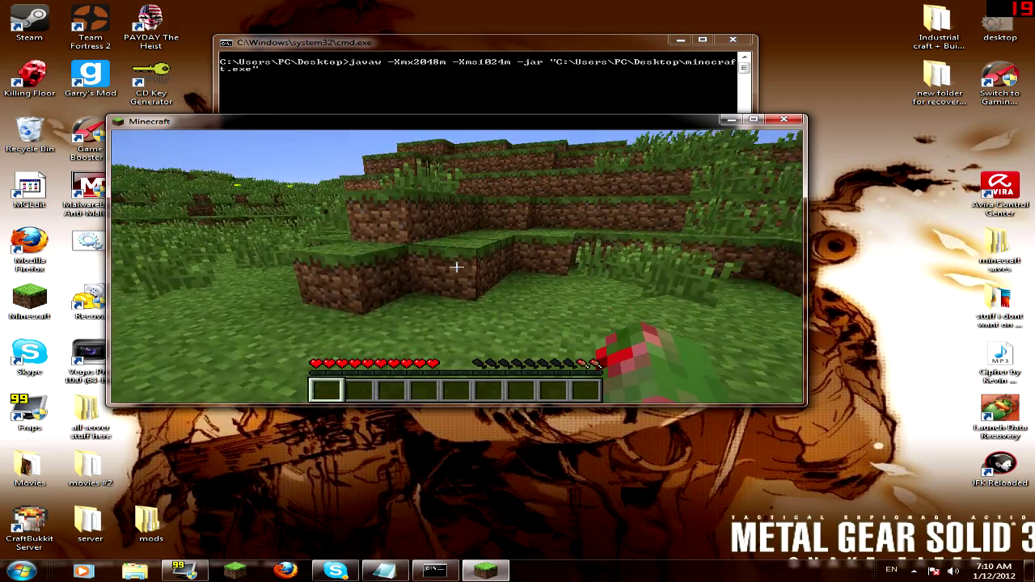
# Display the debug screen with the profiler graph, check used and allocated memory while walking, and hide it again.
pyautogui.hotkey('shift', 'F3')
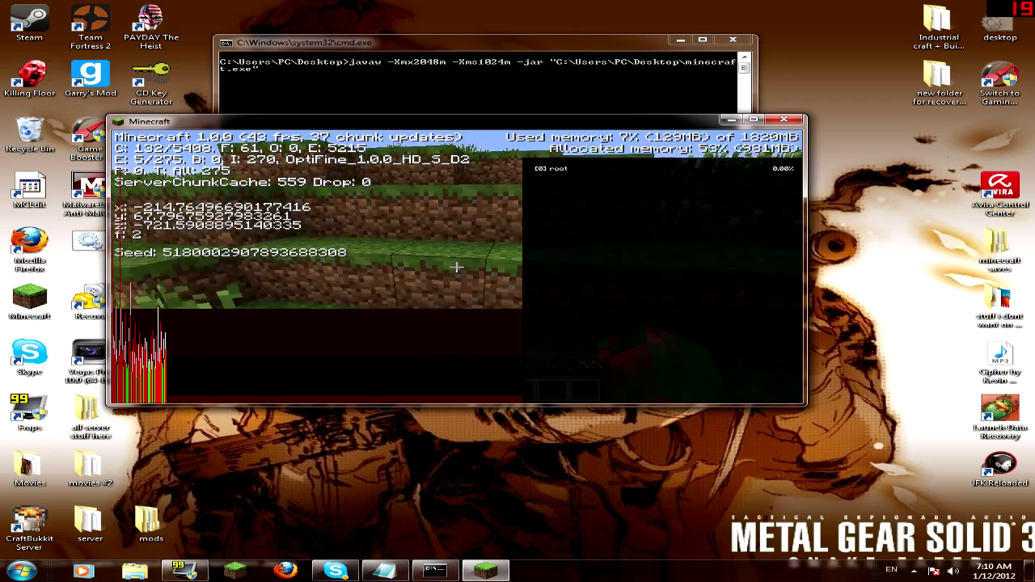
pyautogui.press('w')
pyautogui.press('space')
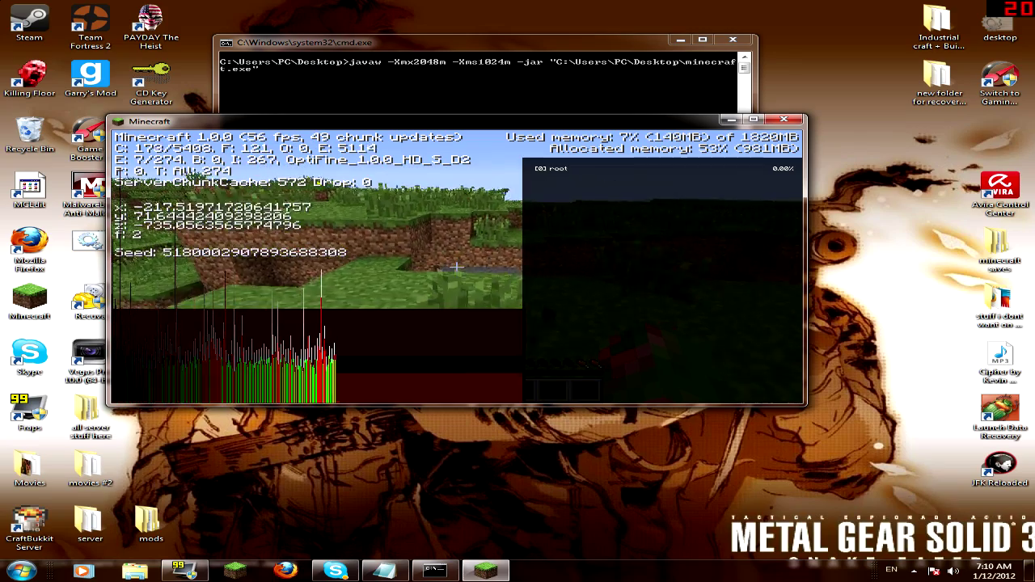
pyautogui.press('w')
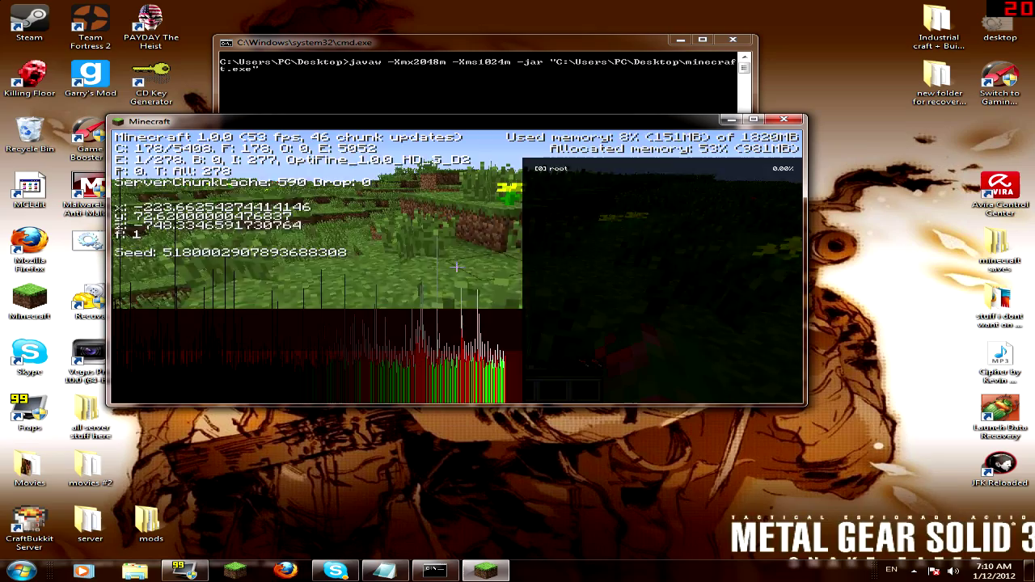
pyautogui.press('F3')
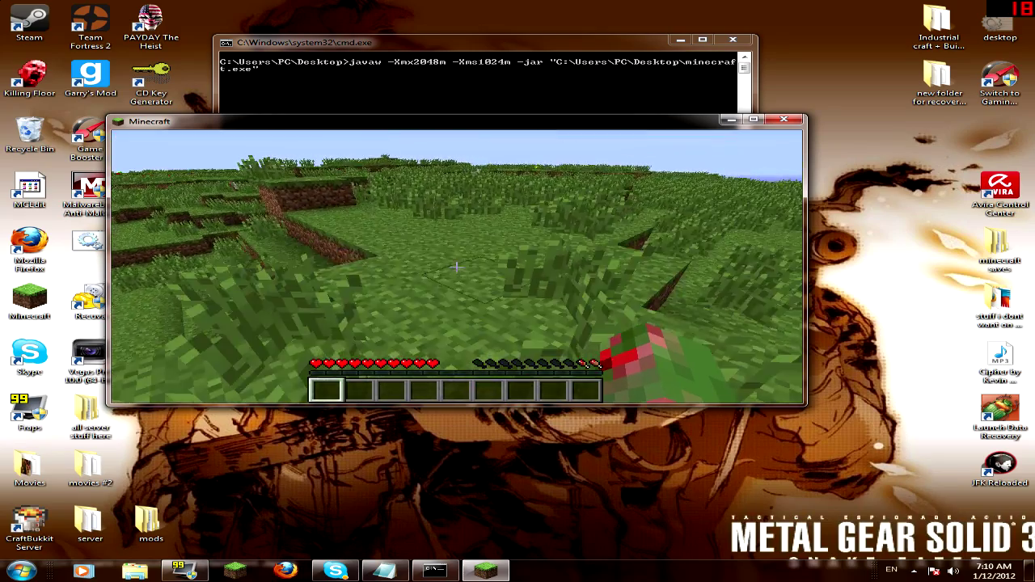
# Walk across the grassland and break tall grass along the way.
pyautogui.press('w')
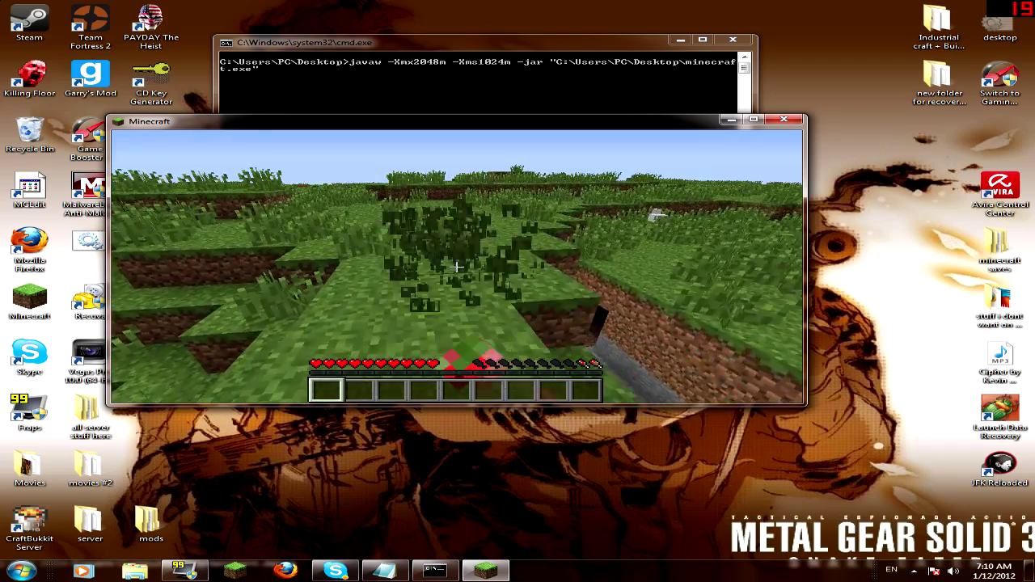
pyautogui.press('w')
pyautogui.press('w')
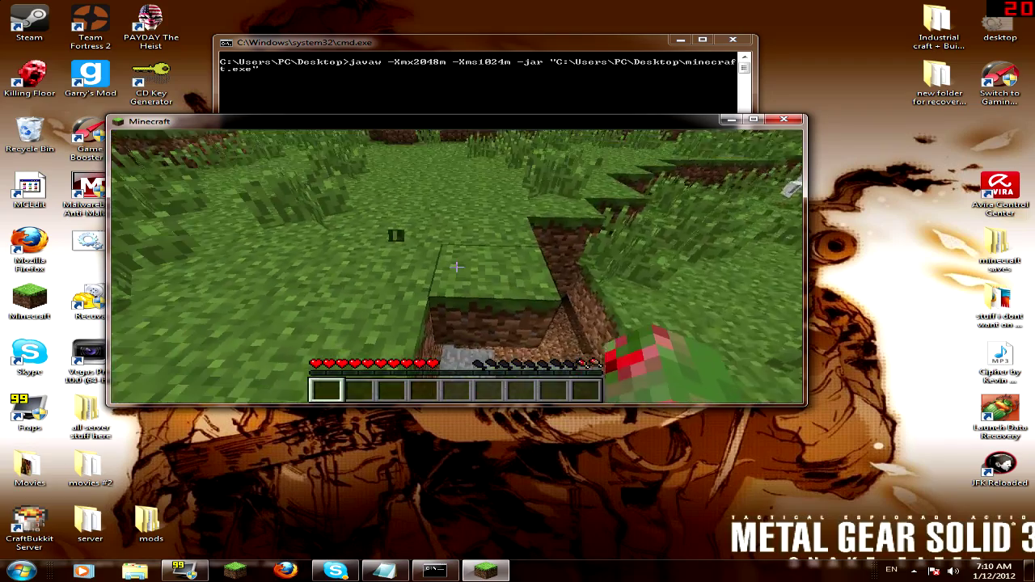
pyautogui.press('w')
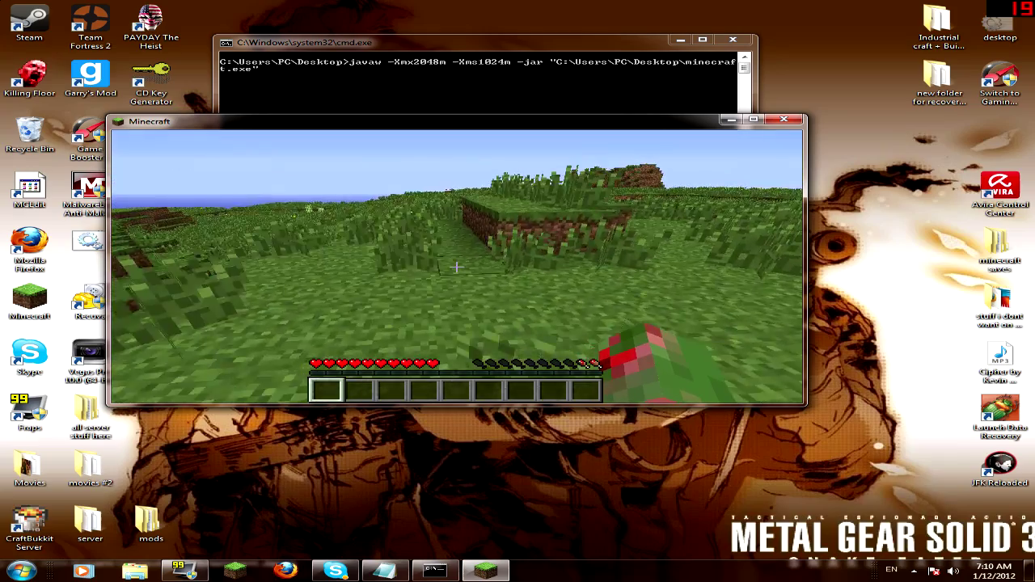
pyautogui.click(456, 266)
pyautogui.press('w')
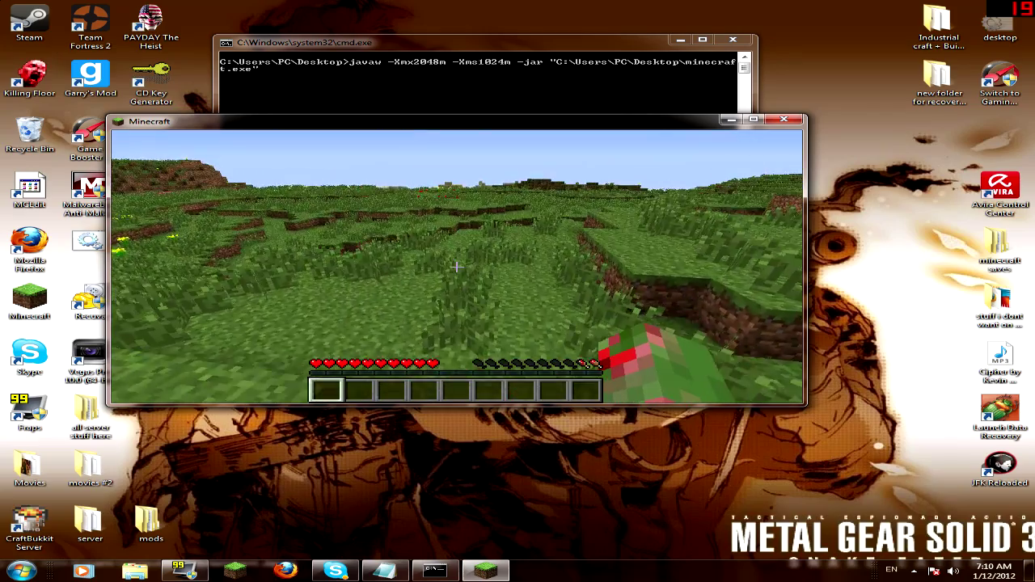
pyautogui.press('w')
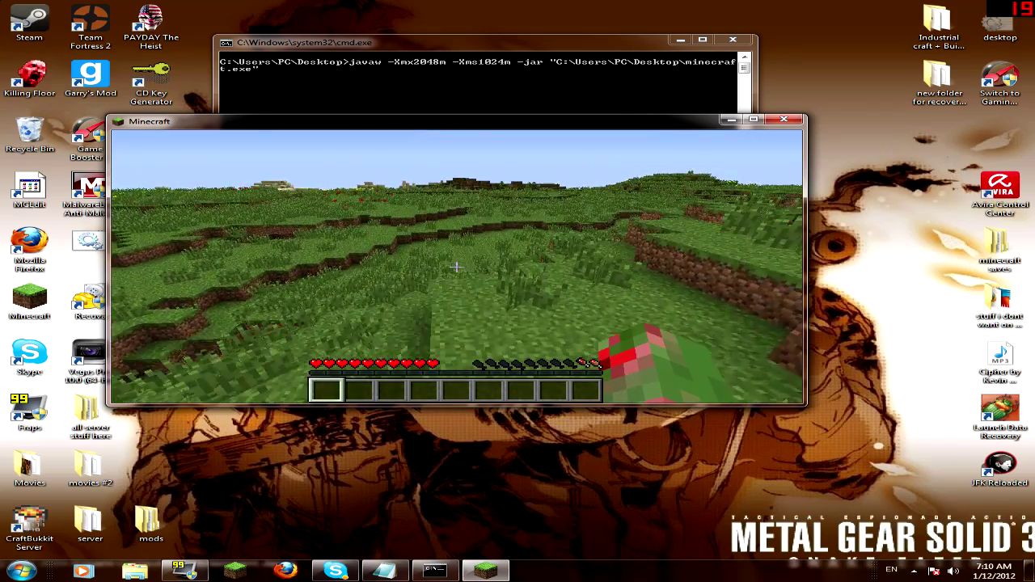
# Jump and walk over the uneven grass terrain to the edge of the large stone pit.
pyautogui.press('w')
pyautogui.press('space')
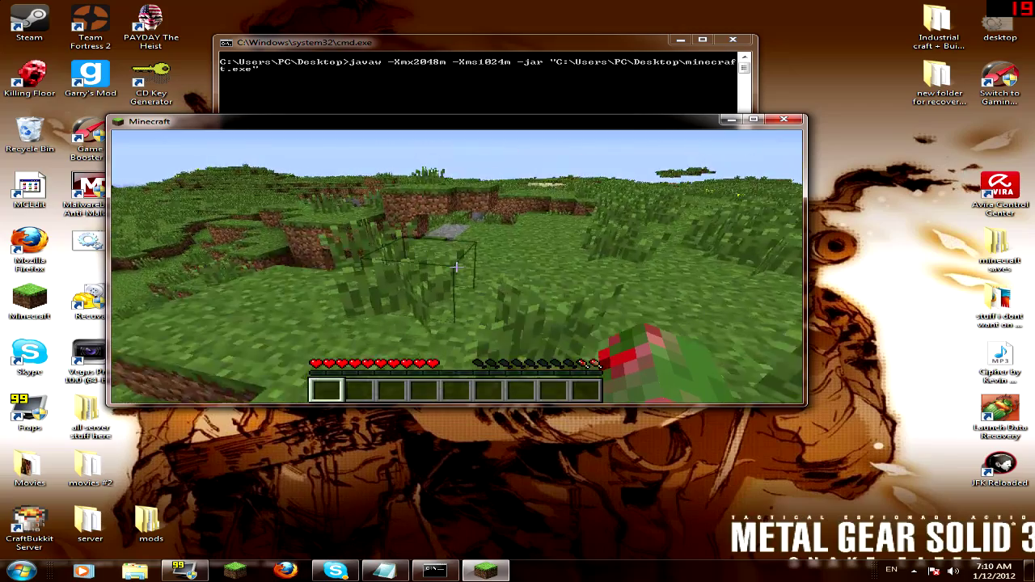
pyautogui.press('w')
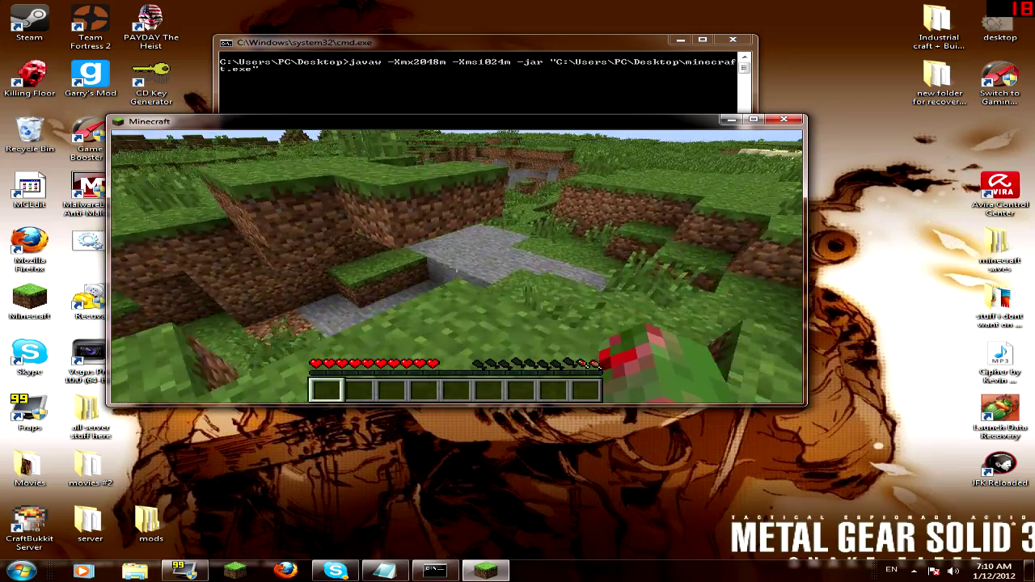
pyautogui.press('space')
pyautogui.press('w')
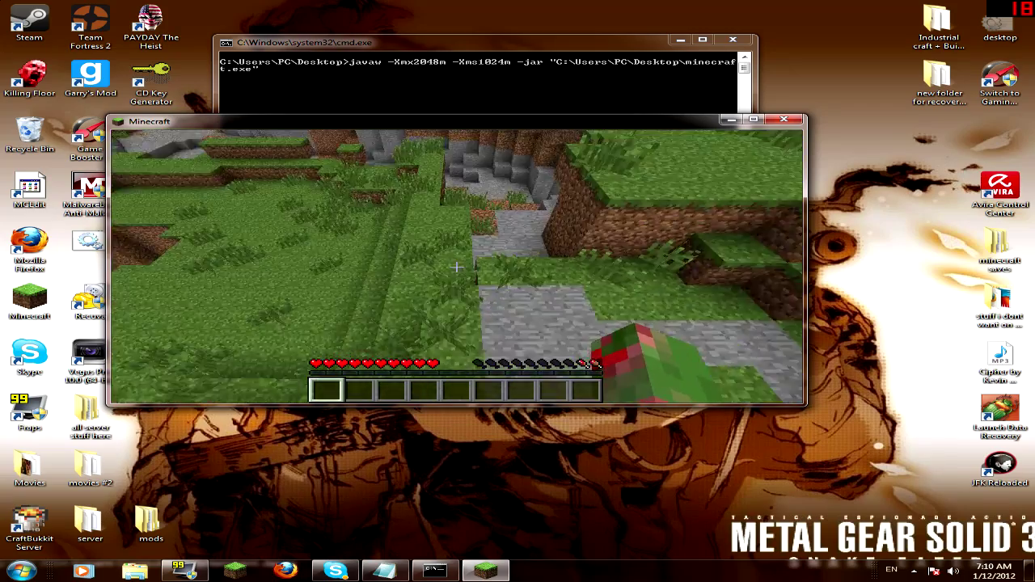
pyautogui.press('w')
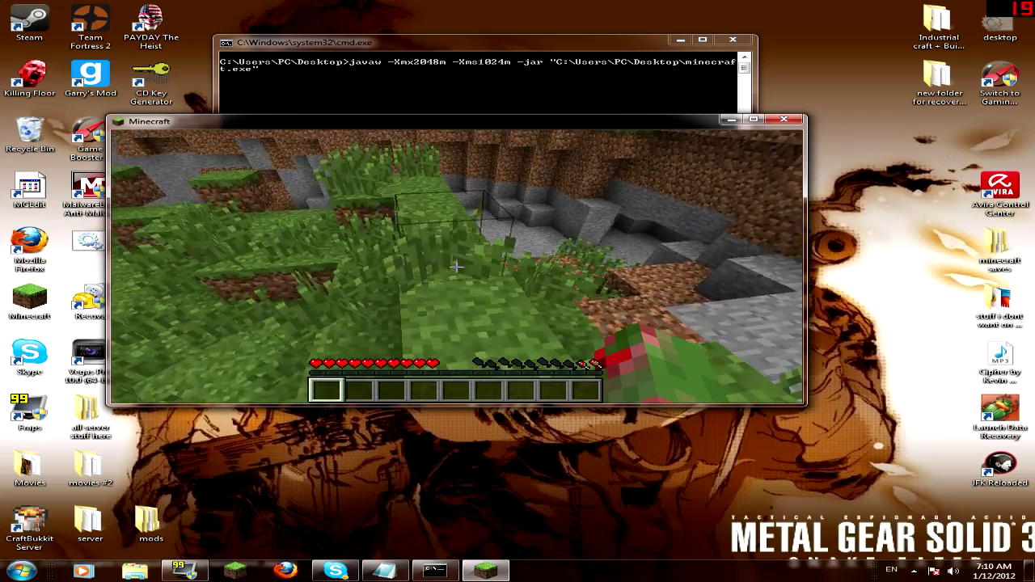
# Break the tall grass at the edge of the stone pit and follow its grassy rim.
pyautogui.click(457, 267)
pyautogui.press('w')
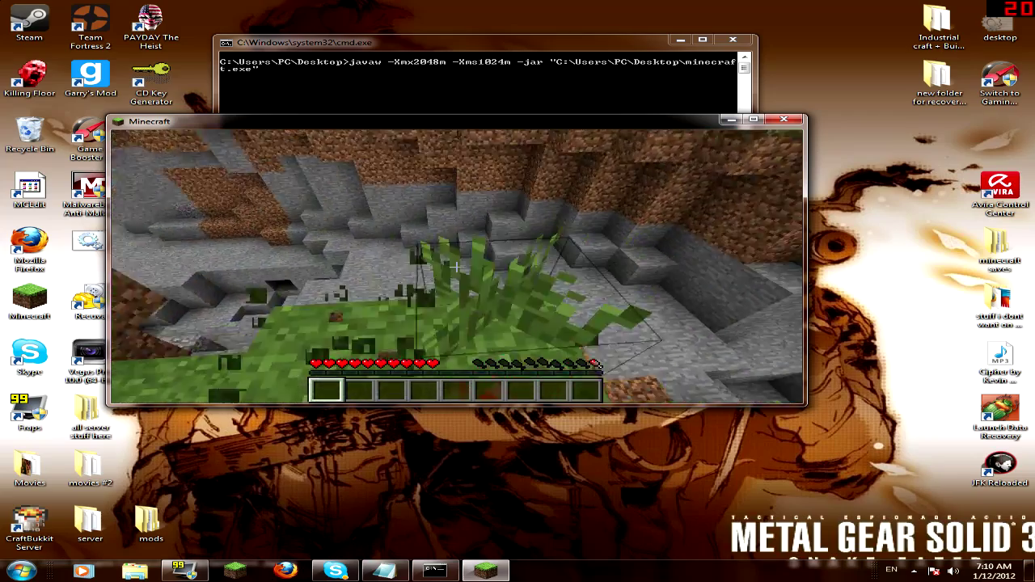
pyautogui.click(457, 267)
pyautogui.press('w')
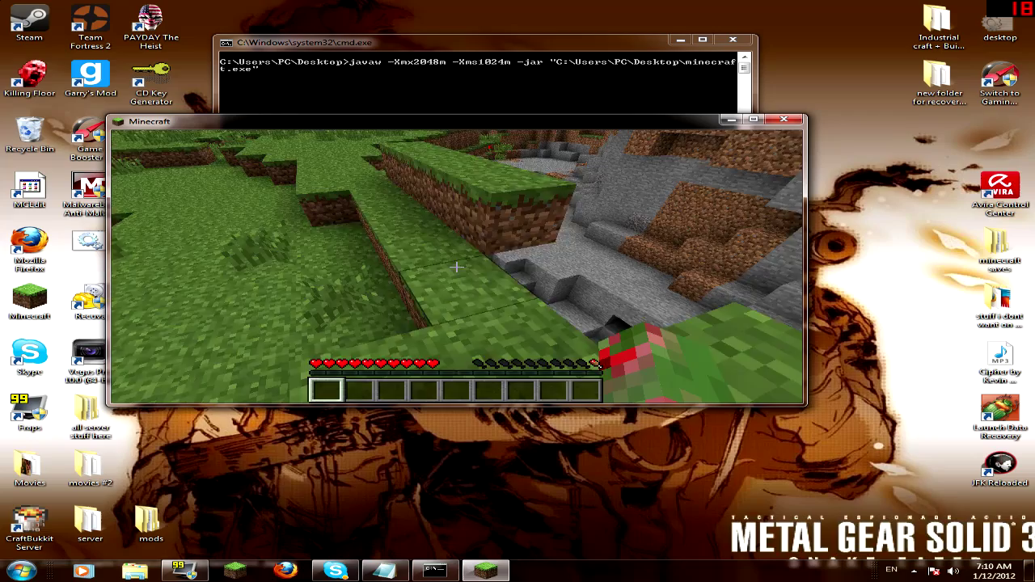
pyautogui.press('w')
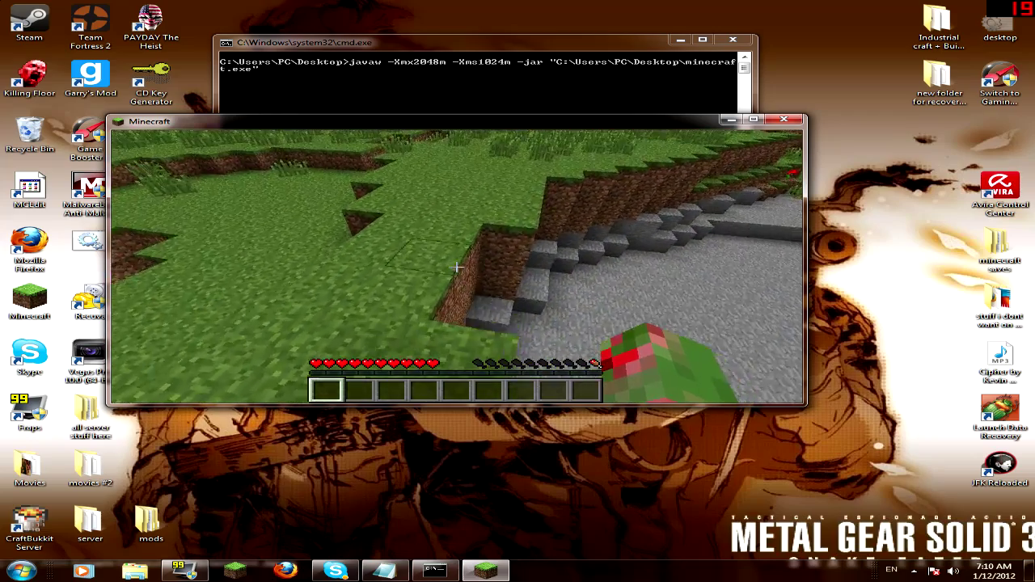
pyautogui.press('w')
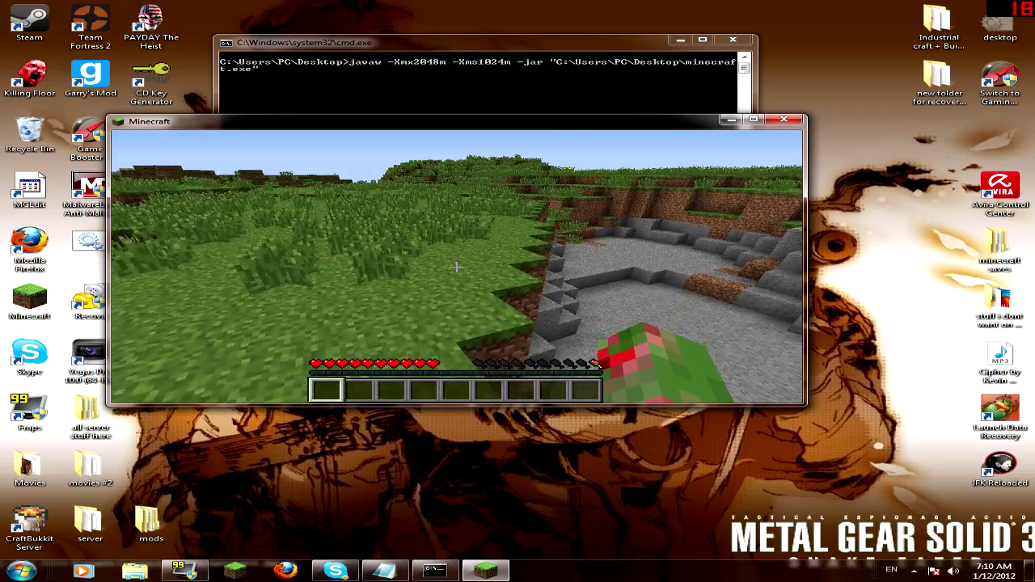
pyautogui.press('w')
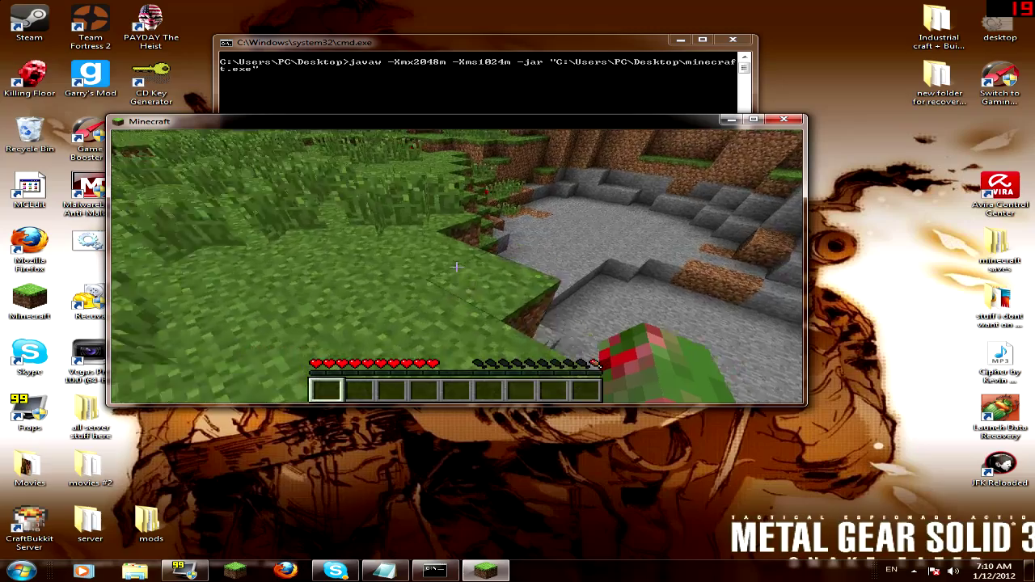
pyautogui.press('w')
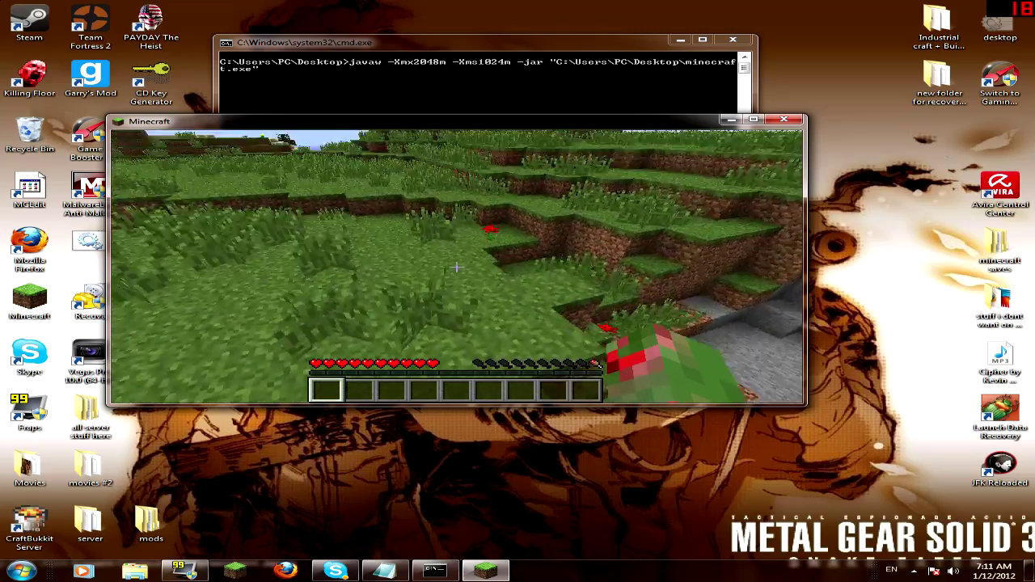
# Jump up from the pit's rim and walk onto the open meadow.
pyautogui.press('w')
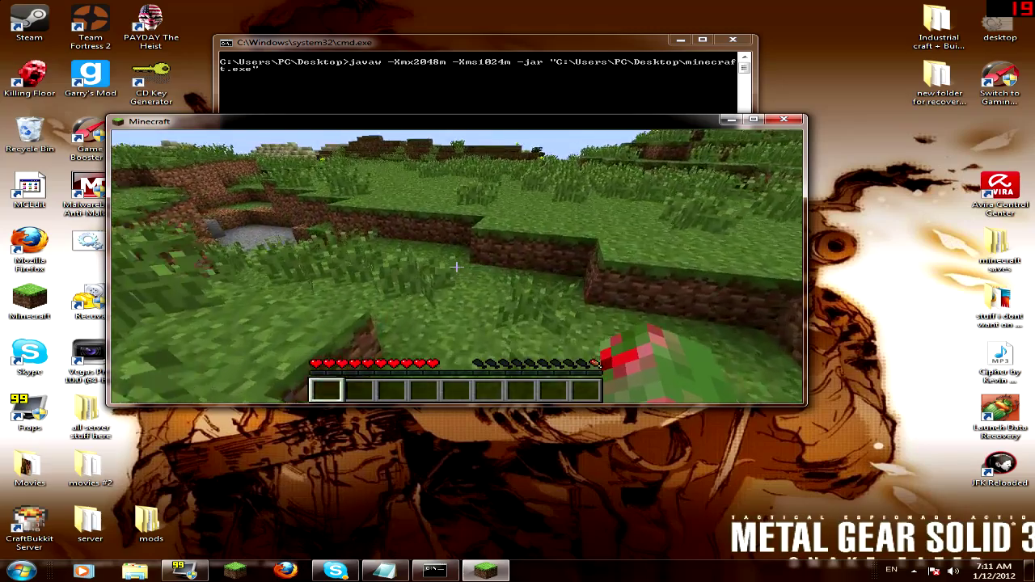
pyautogui.press('space')
pyautogui.press('w')
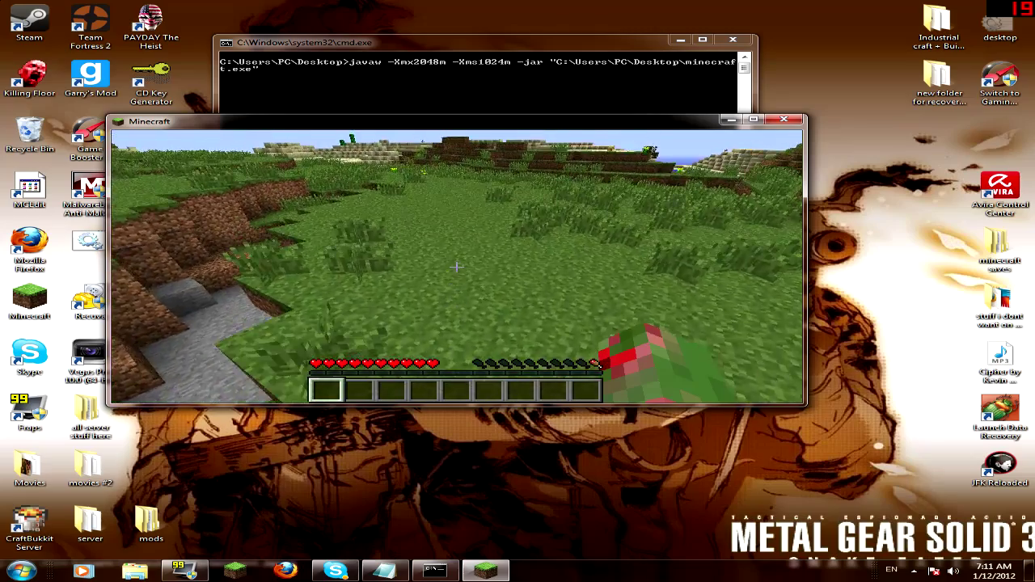
pyautogui.press('w')
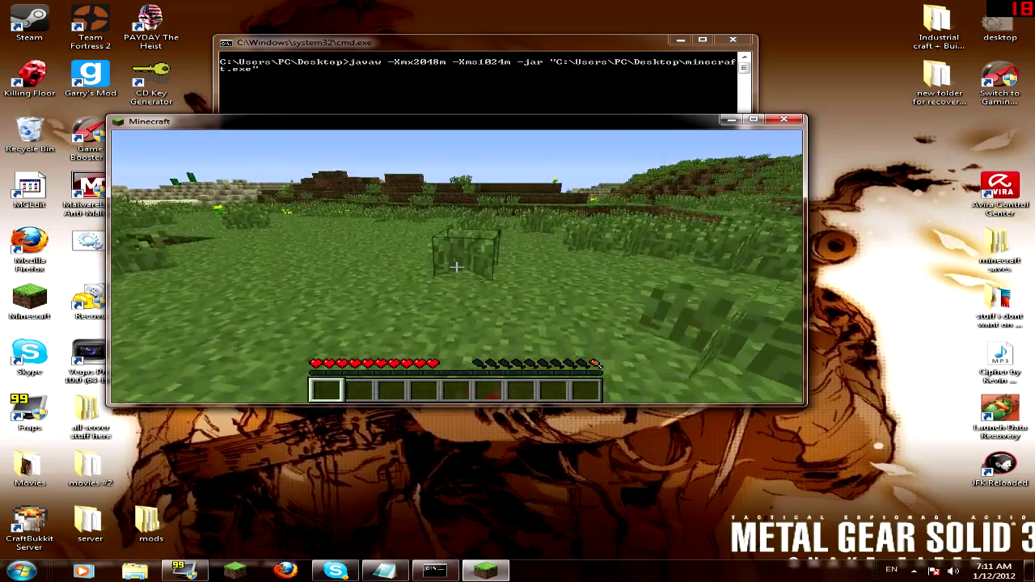
# Break tall grass in the open meadow while walking up to the low dirt ledge.
pyautogui.click(456, 267)
pyautogui.click(456, 266)
pyautogui.click(456, 267)
pyautogui.press('w')
pyautogui.click(457, 267)
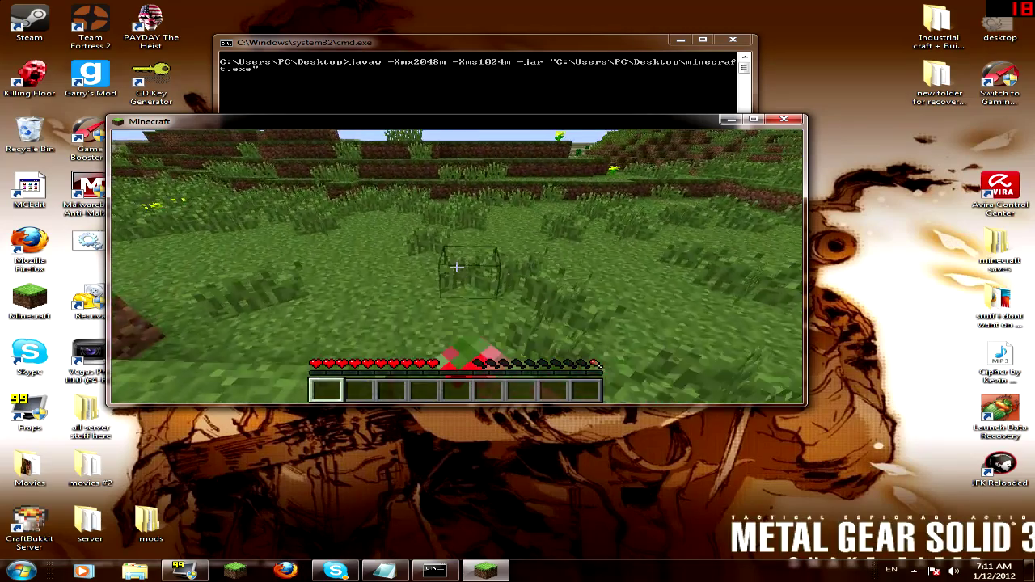
pyautogui.click(457, 267)
pyautogui.press('w')
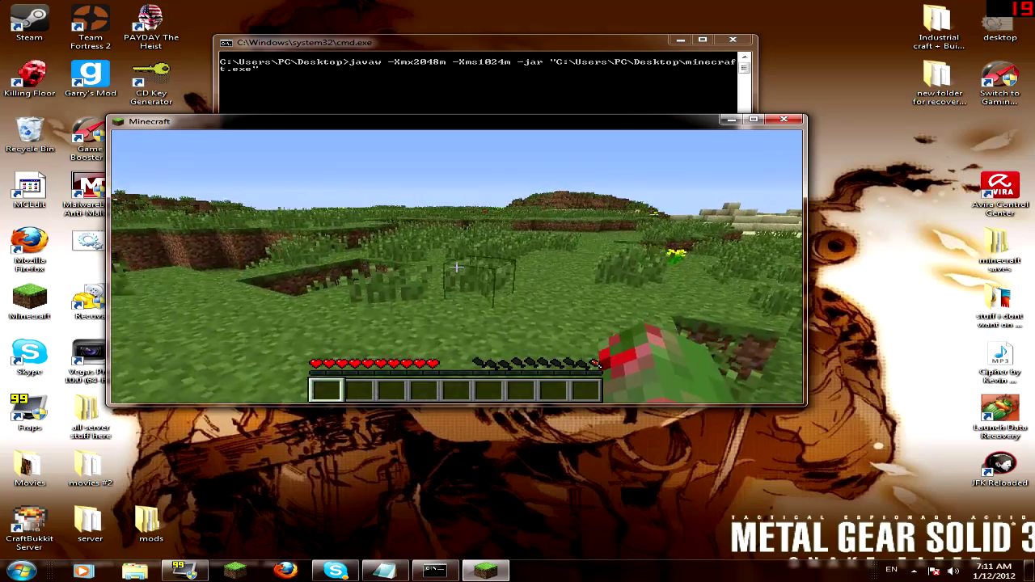
pyautogui.press('w')
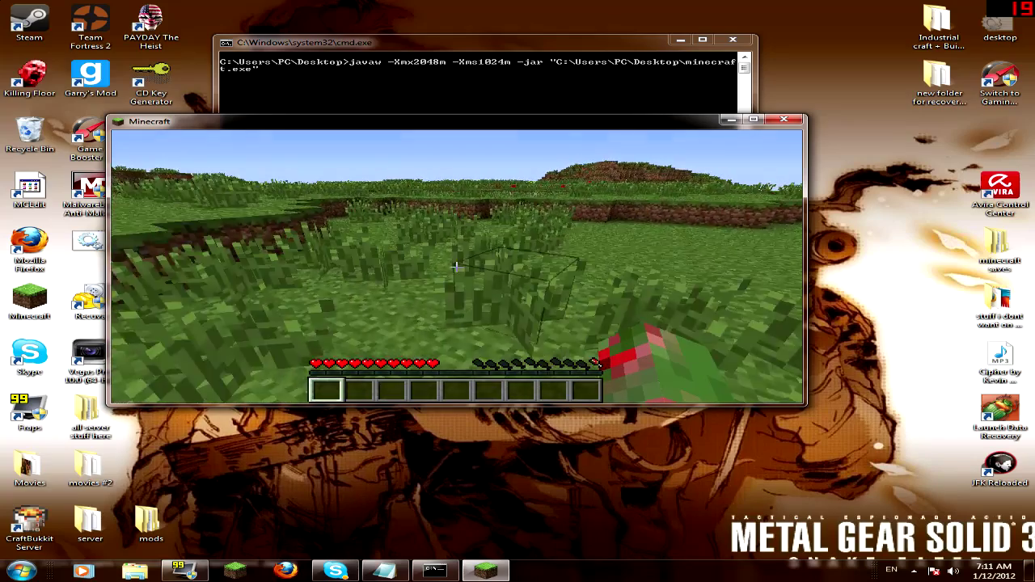
pyautogui.press('w')
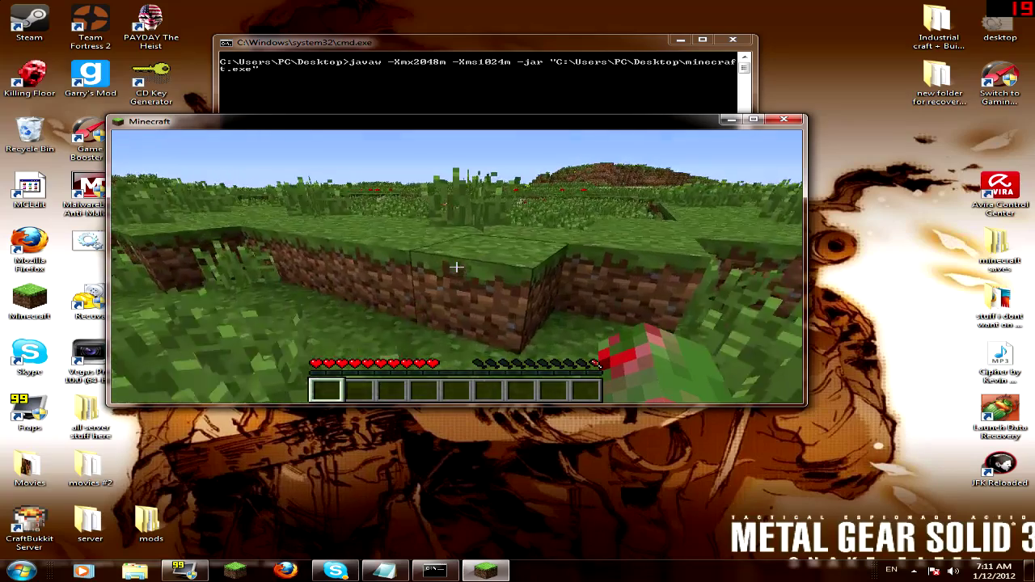
# Jump onto the dirt ledge and clear tall grass near the chickens, picking up seeds.
pyautogui.press('space')
pyautogui.click(456, 266)
pyautogui.click(457, 267)
pyautogui.press('w')
pyautogui.click(457, 267)
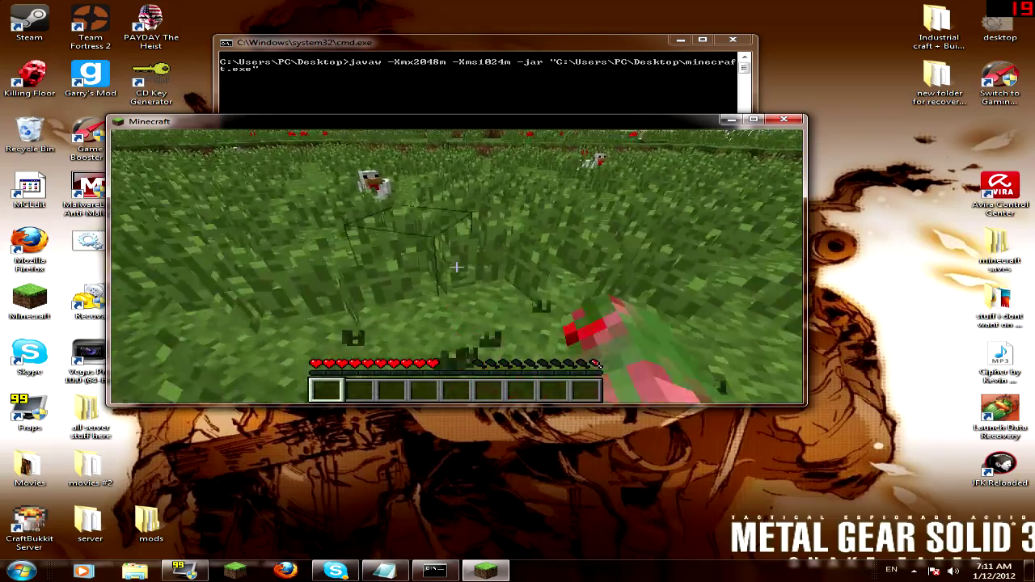
pyautogui.click(457, 267)
pyautogui.click(456, 267)
pyautogui.click(457, 267)
pyautogui.press('w')
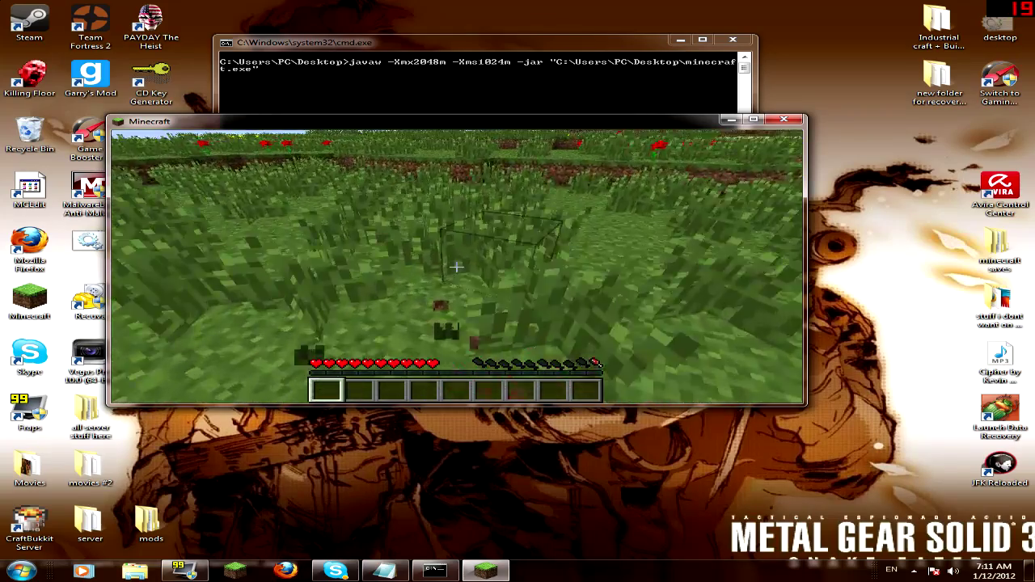
pyautogui.press('w')
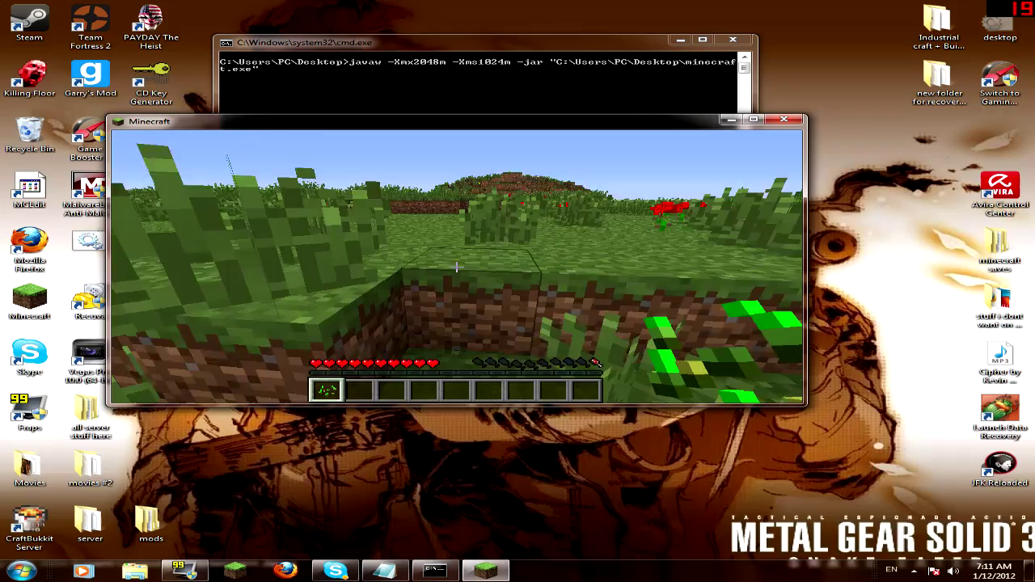
# Jump up the next ledge, drop the seeds, and walk past the red flowers and the small pond.
pyautogui.press('space')
pyautogui.press('q')
pyautogui.press('w')
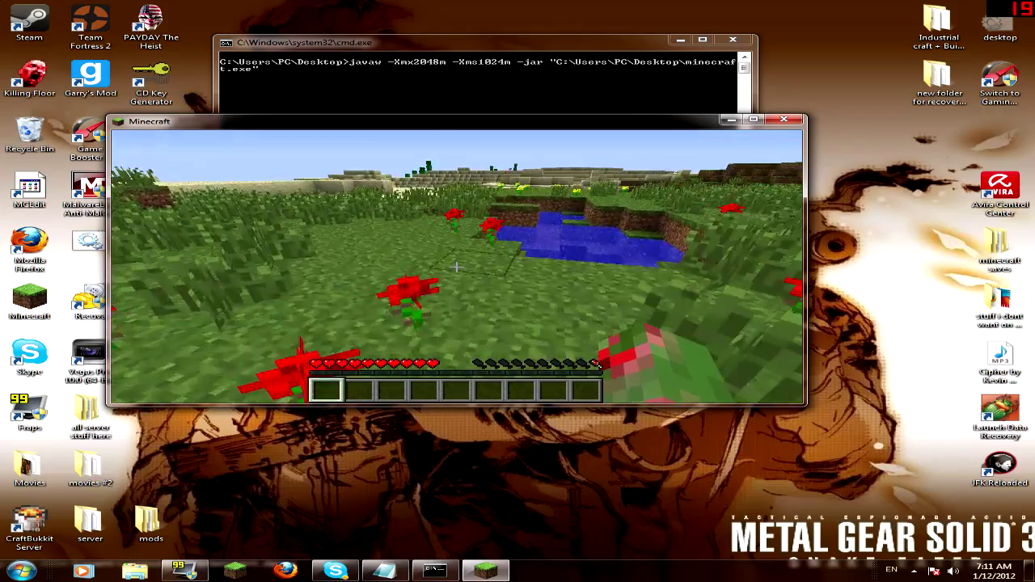
pyautogui.click(456, 267)
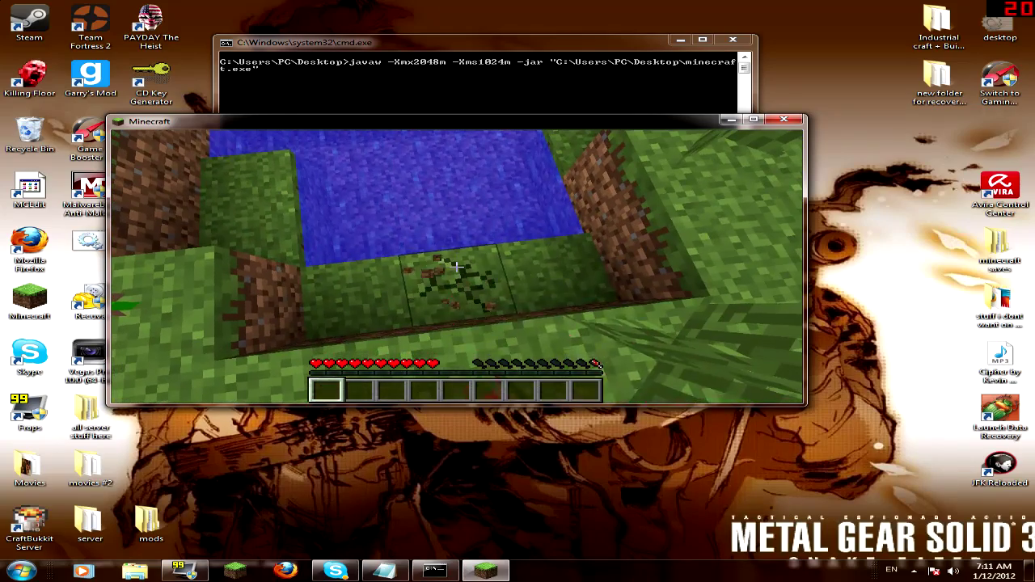
pyautogui.press('w')
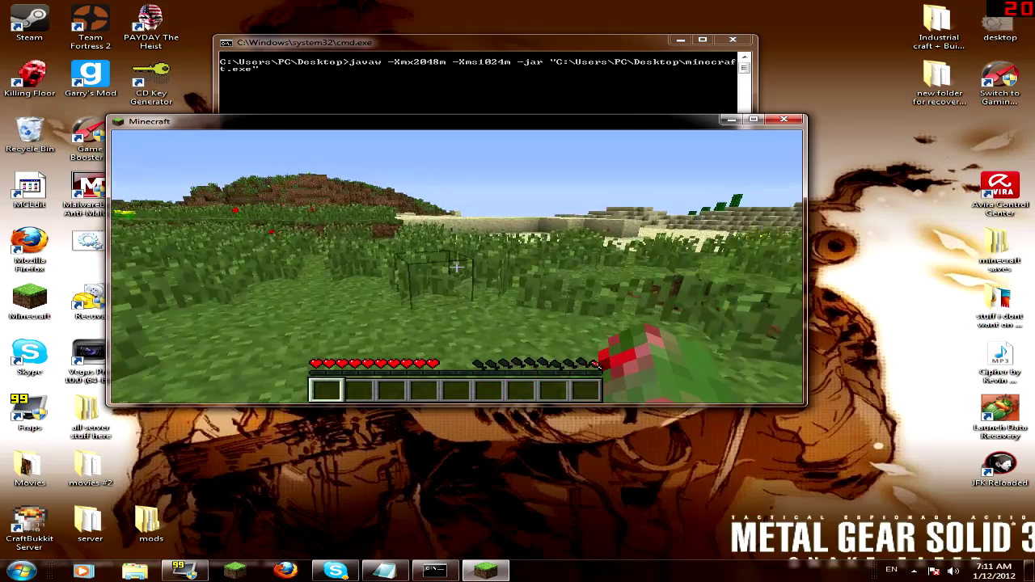
# Break tall grass along the border of the sand, collect seeds, and walk towards the dirt hill.
pyautogui.click(456, 267)
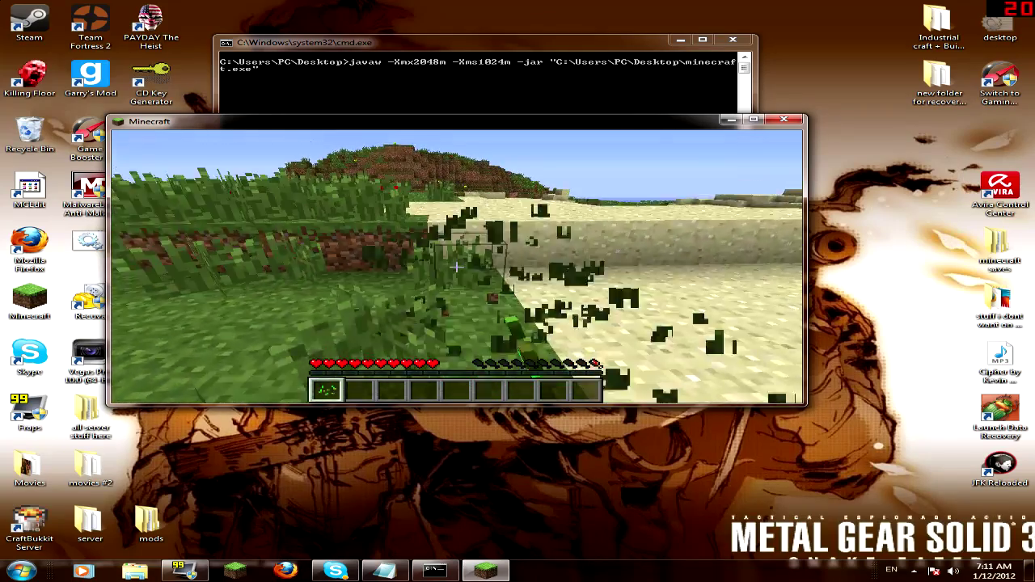
pyautogui.click(456, 267)
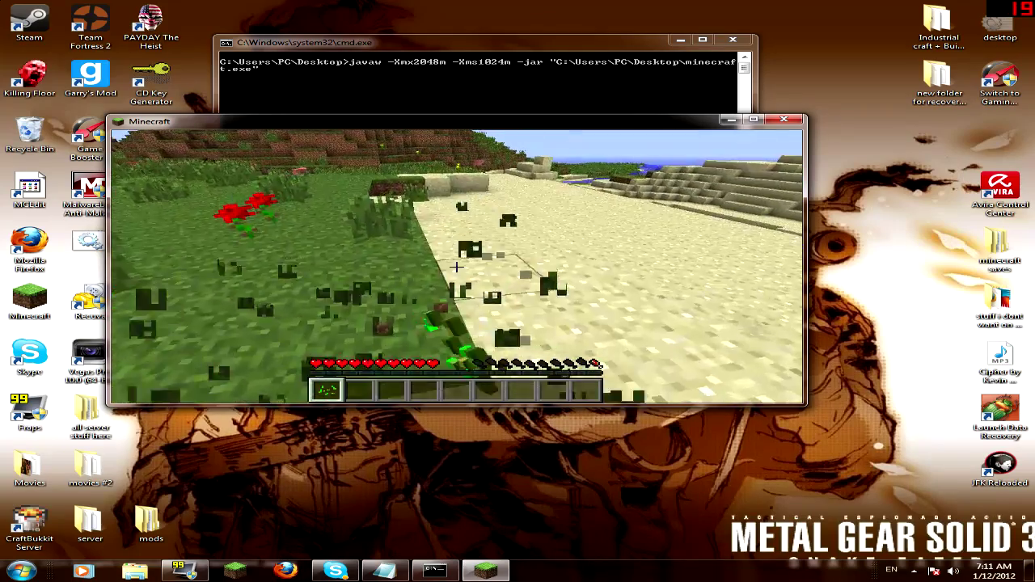
pyautogui.press('w')
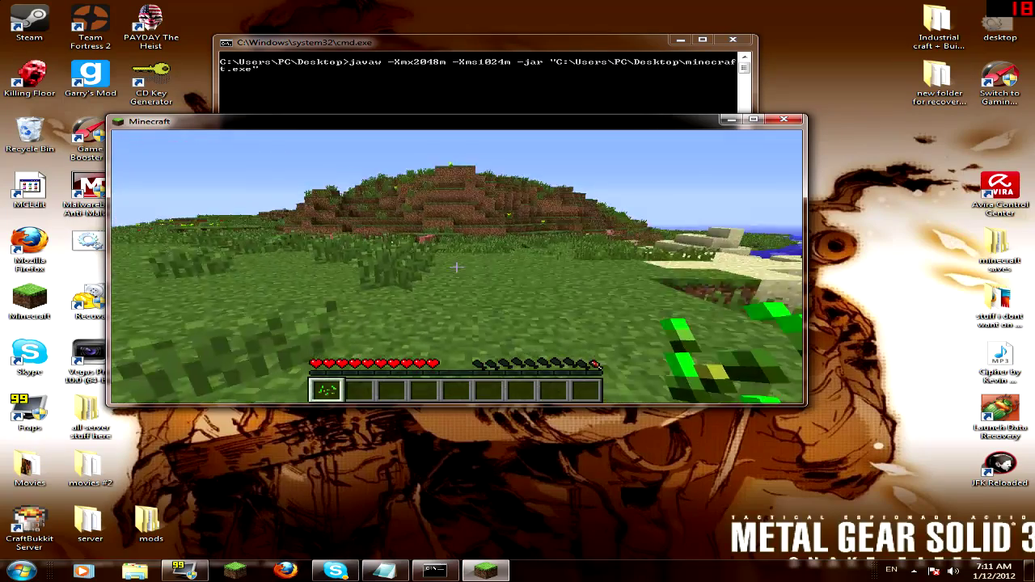
pyautogui.press('w')
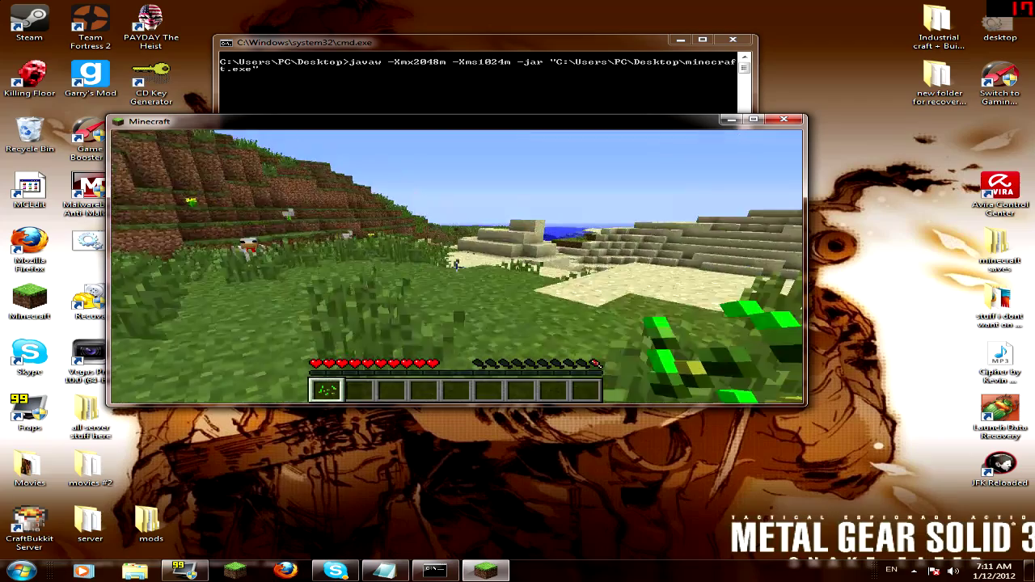
pyautogui.press('w')
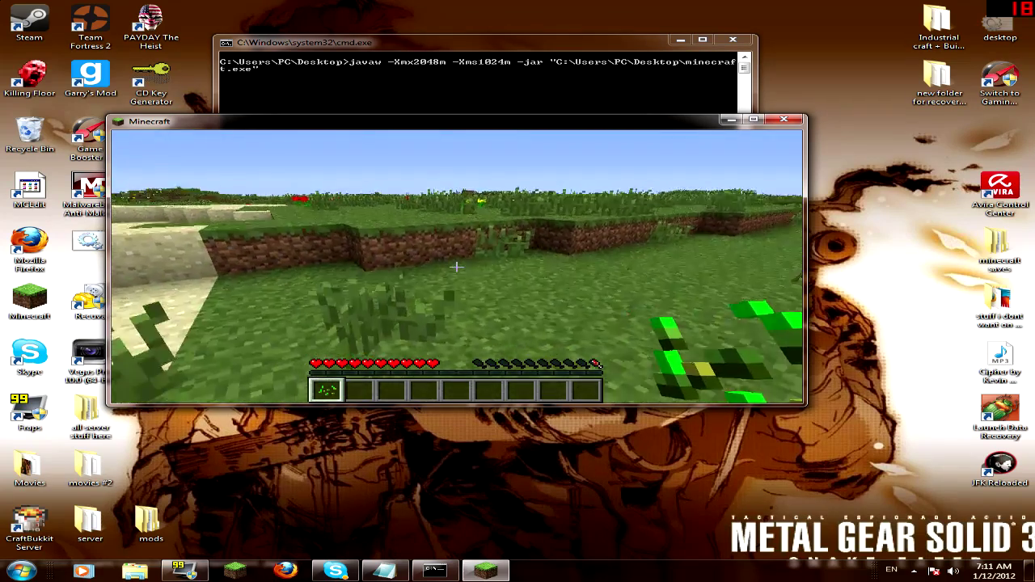
# Clear tall grass on the meadow while walking to the yellow flowers.
pyautogui.click(456, 266)
pyautogui.click(457, 267)
pyautogui.click(457, 267)
pyautogui.press('w')
pyautogui.click(457, 267)
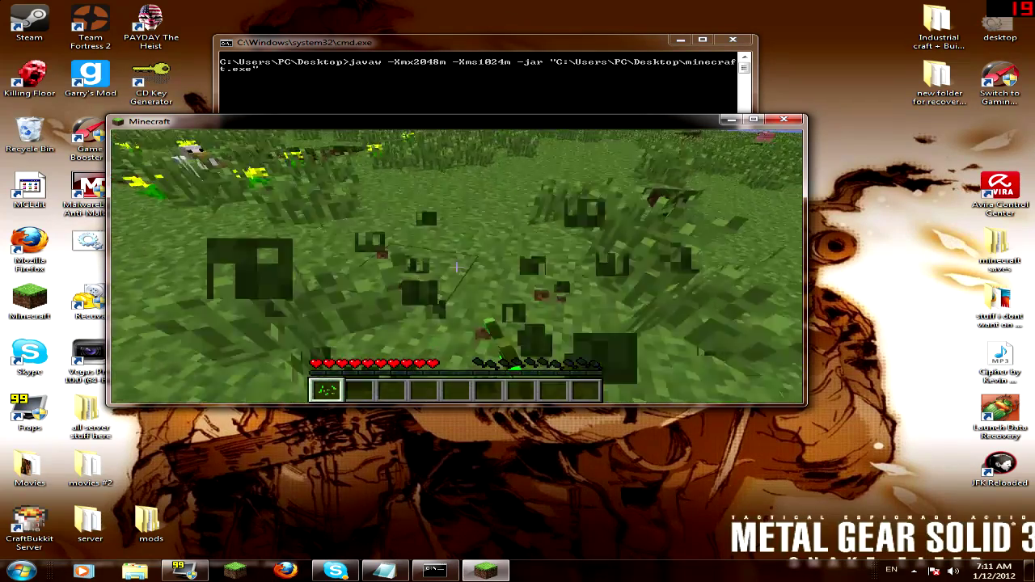
pyautogui.click(457, 267)
pyautogui.click(456, 267)
pyautogui.press('w')
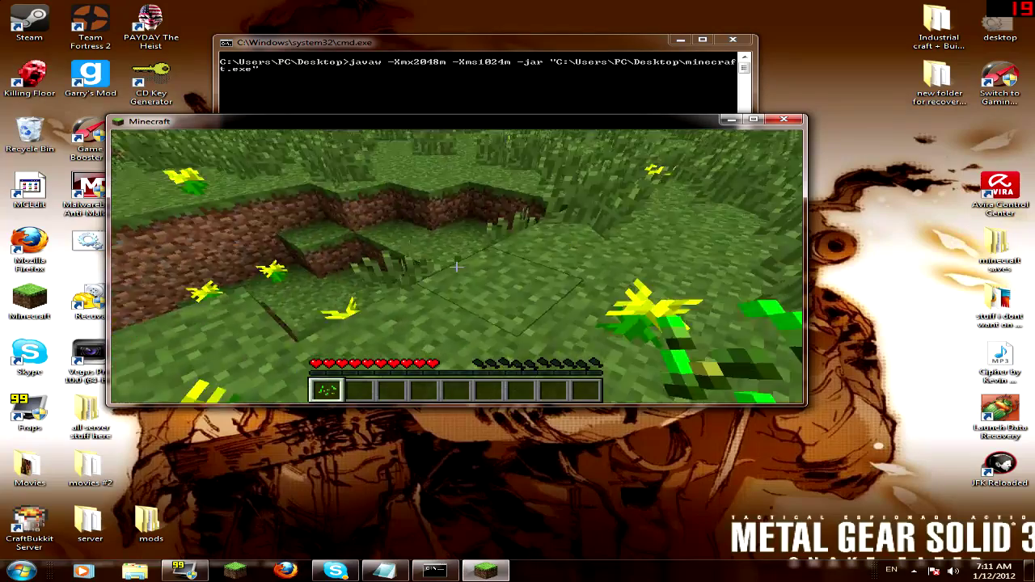
# Walk down into the dirt hollow, enter its dark stone cave, and climb back out onto the grassy meadow.
pyautogui.press('w')
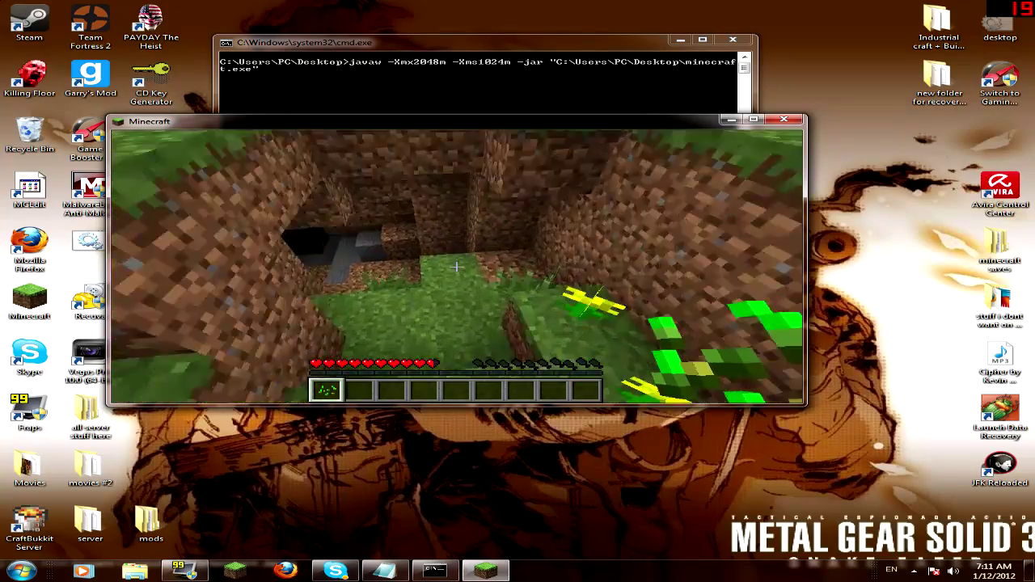
pyautogui.press('w')
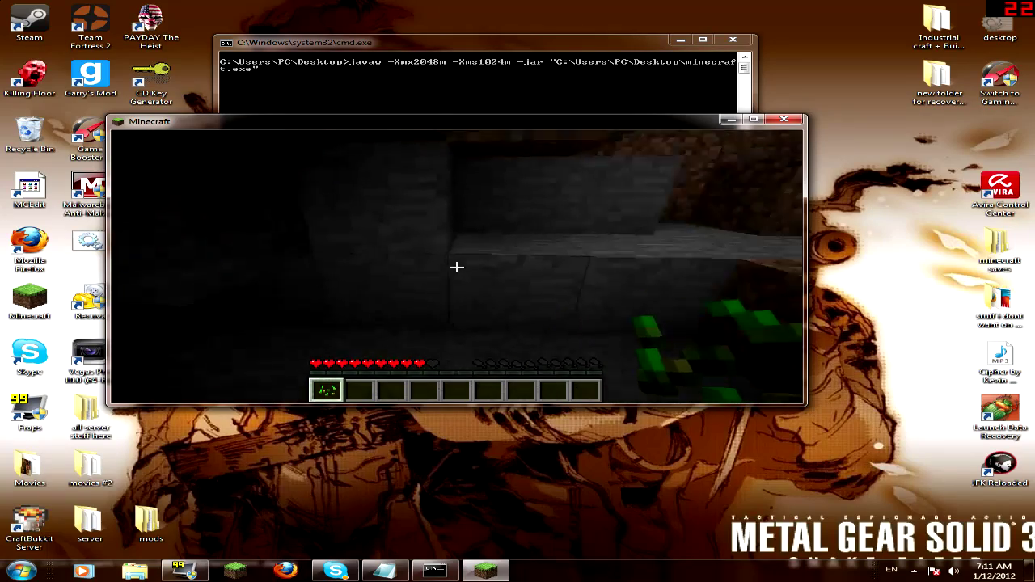
pyautogui.press('w')
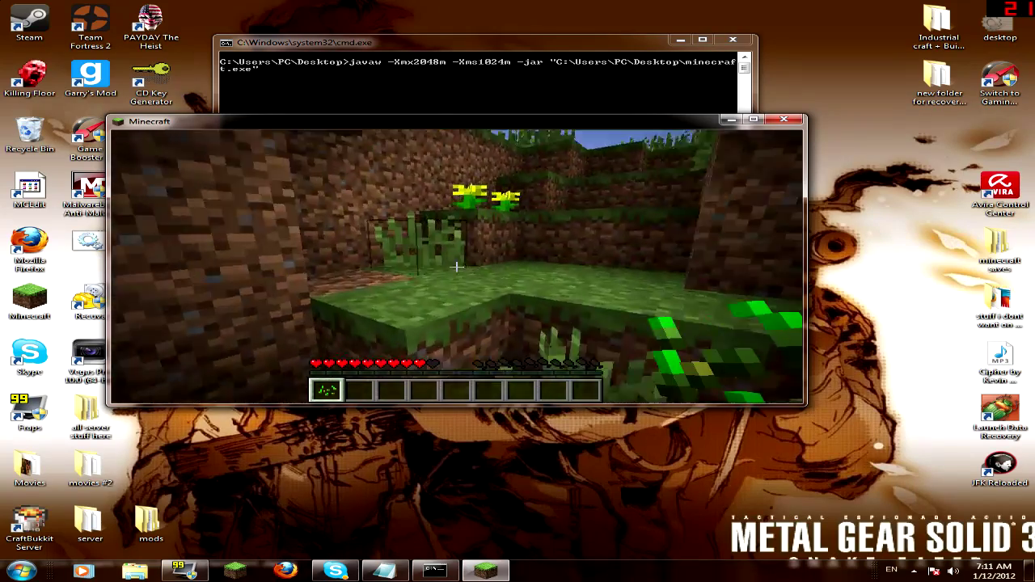
pyautogui.press('w')
pyautogui.press('space')
pyautogui.press('space')
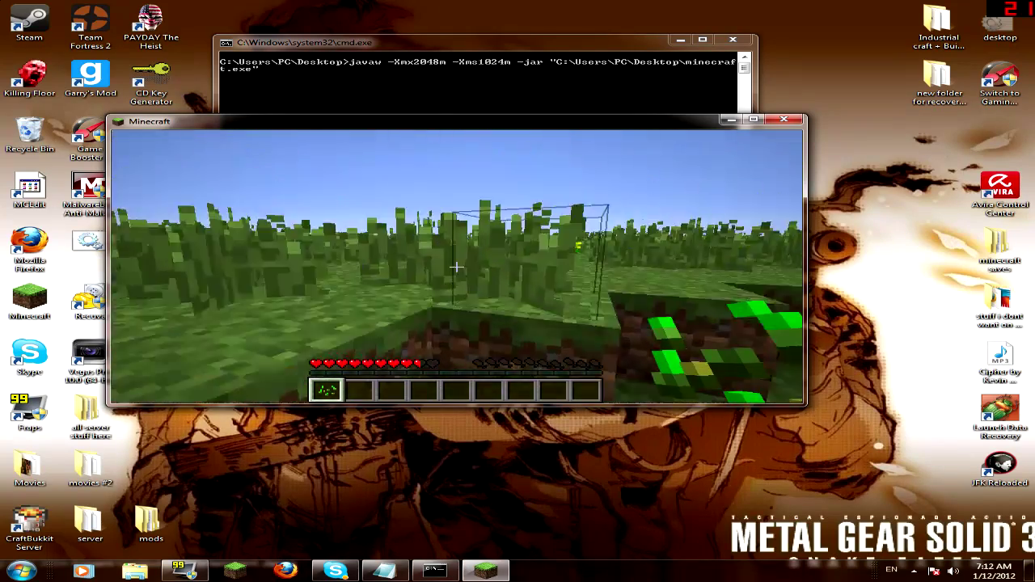
# Walk across the meadow past the chicken, breaking tall grass along the way.
pyautogui.press('w')
pyautogui.click(457, 267)
pyautogui.click(457, 267)
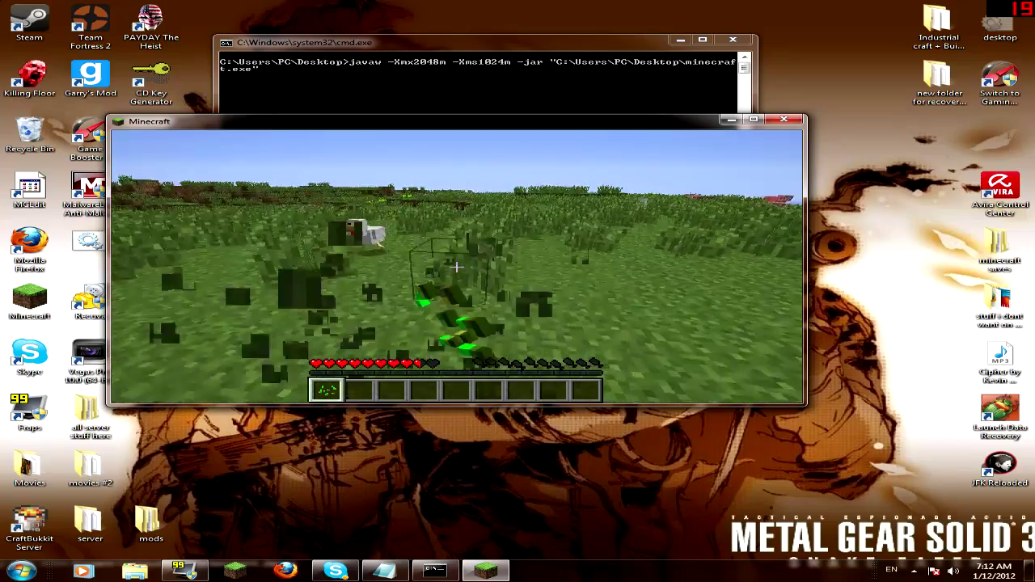
pyautogui.press('w')
pyautogui.click(457, 267)
pyautogui.click(456, 267)
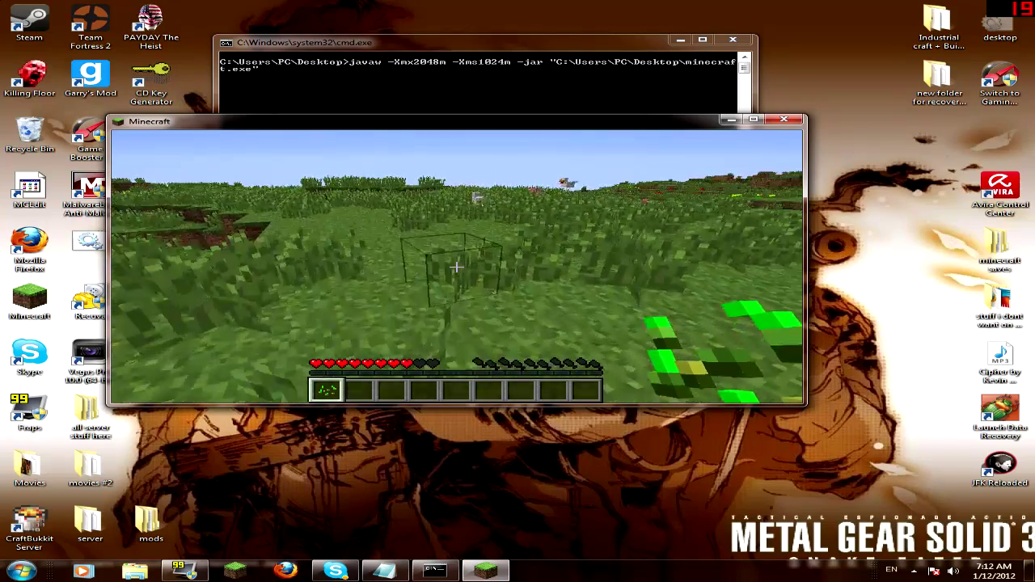
# Follow the dirt ledges across the meadow to the stone-floored trench and walk into its dark cave.
pyautogui.press('w')
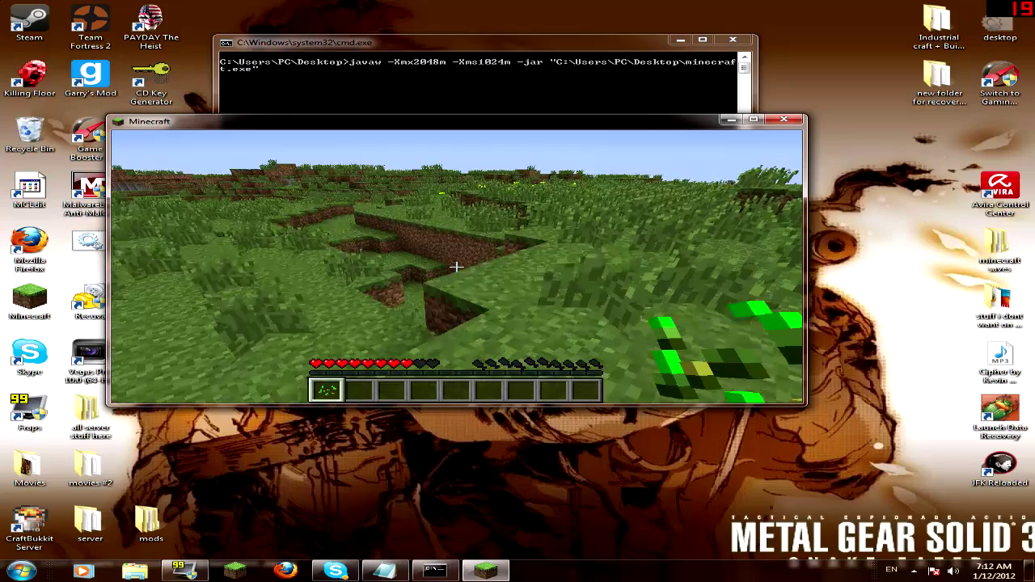
pyautogui.press('w')
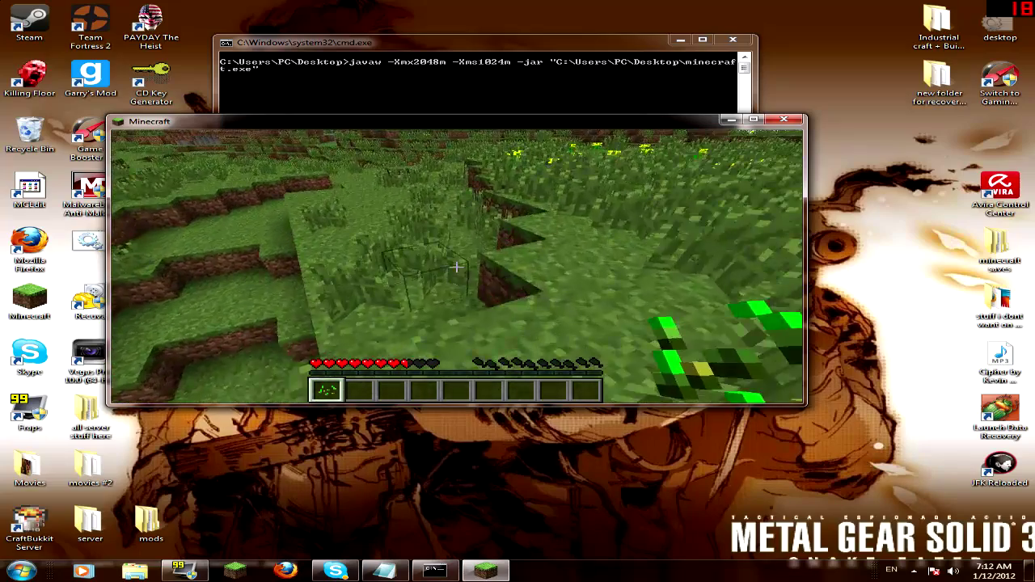
pyautogui.press('w')
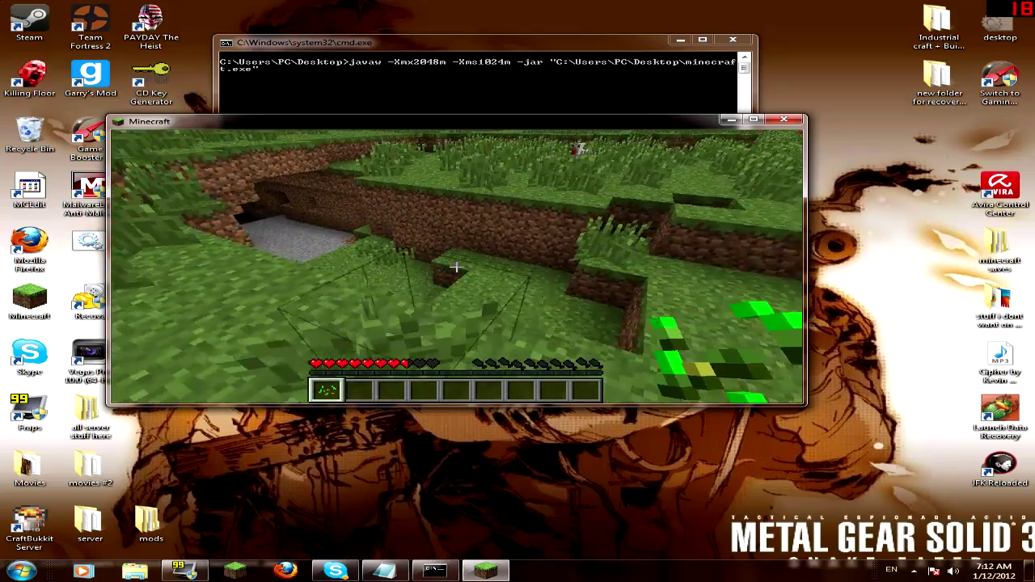
pyautogui.press('w')
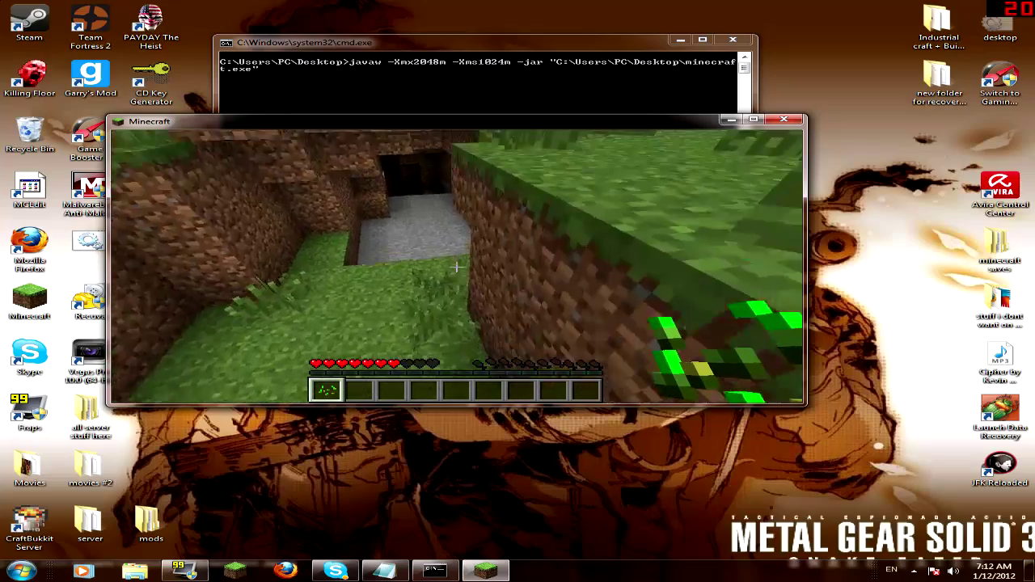
pyautogui.press('w')
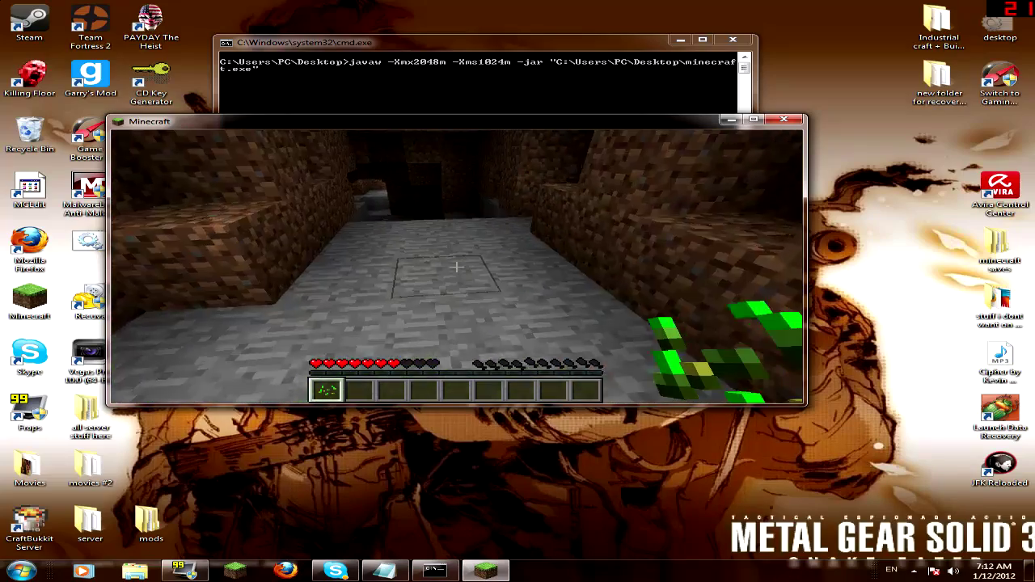
pyautogui.press('w')
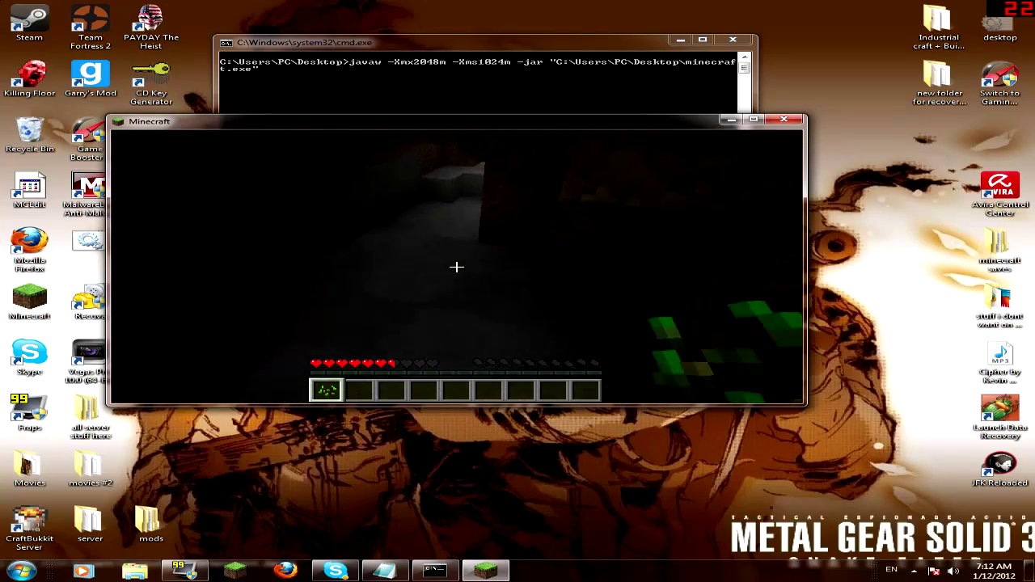
# Return from the cave to the open meadow, break tall grass, and walk on across the grassland.
pyautogui.press('w')
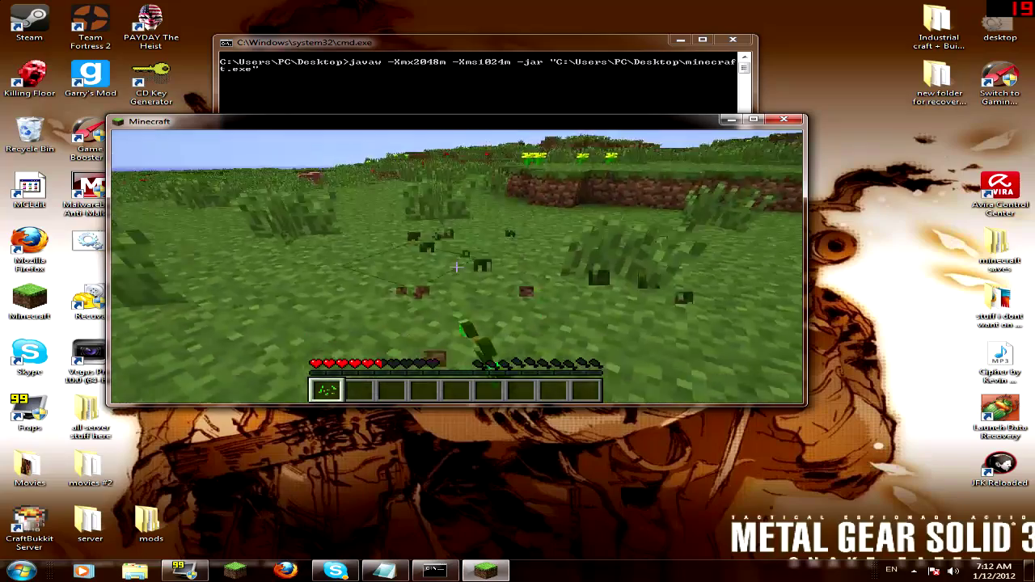
pyautogui.click(456, 266)
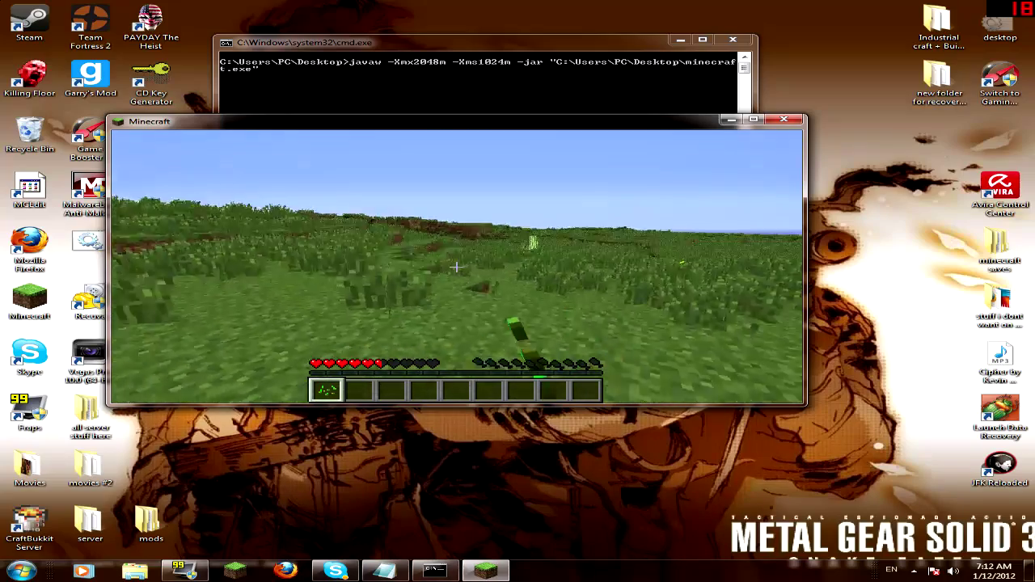
pyautogui.press('w')
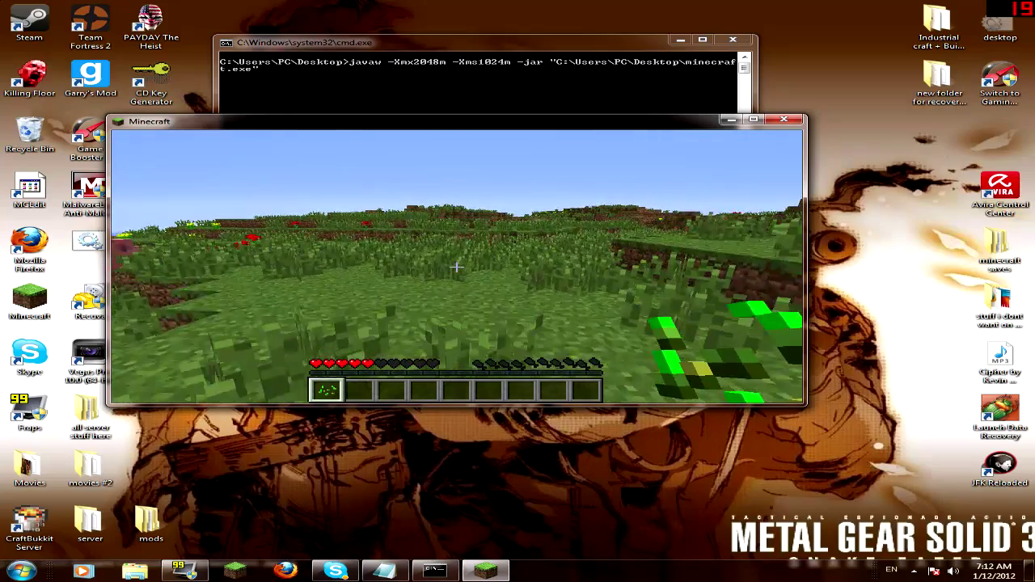